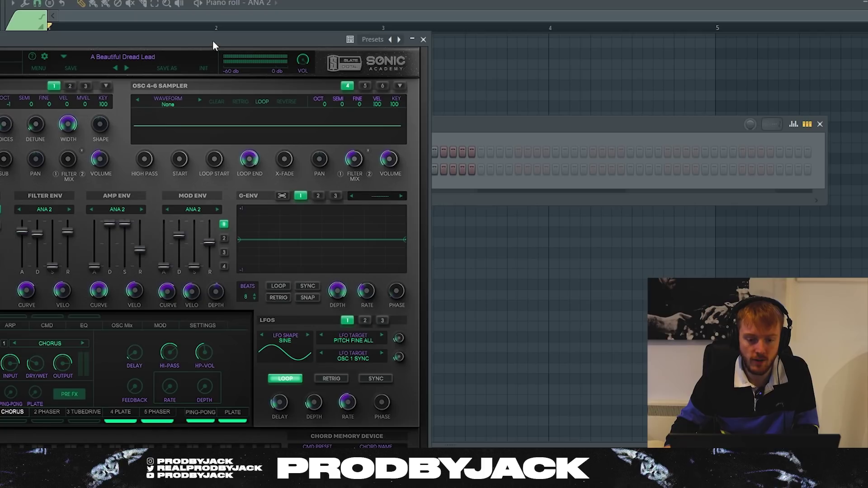
- Load the Shimmering Guitar Clean preset in ANA 2 and close the synth window
left_click_drag(213, 45, 436, 272)
right_click(310, 168)
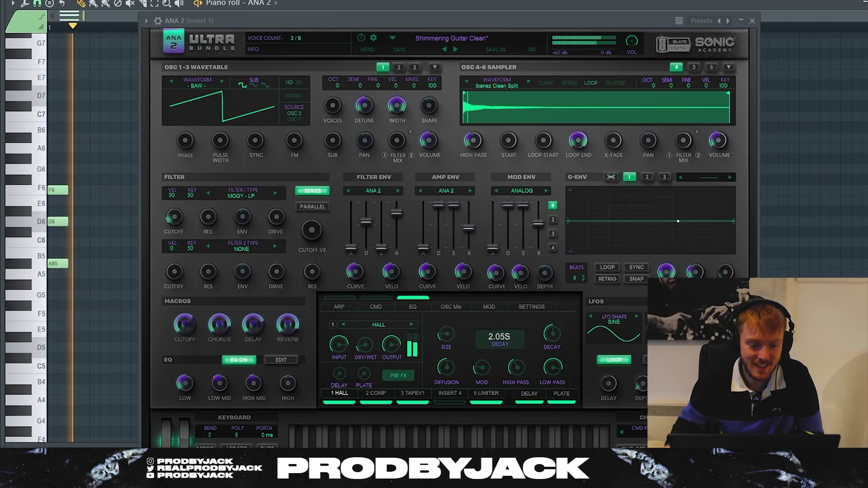
left_click_drag(244, 25, 249, 37)
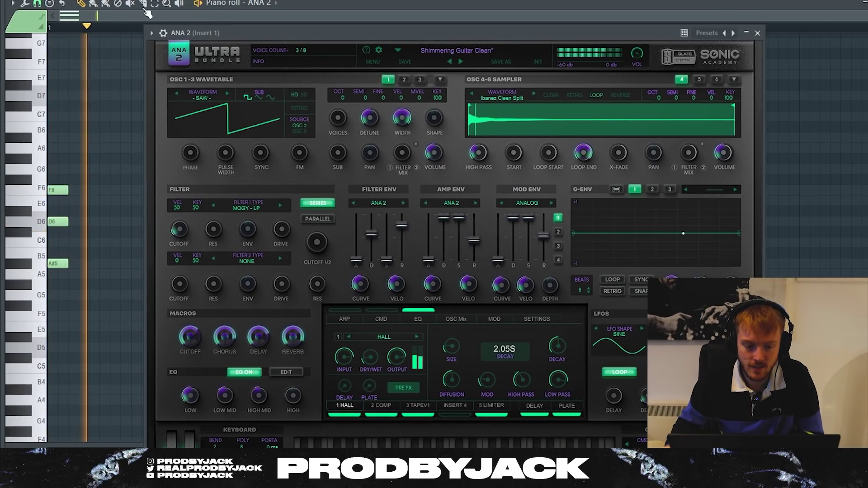
left_click(757, 34)
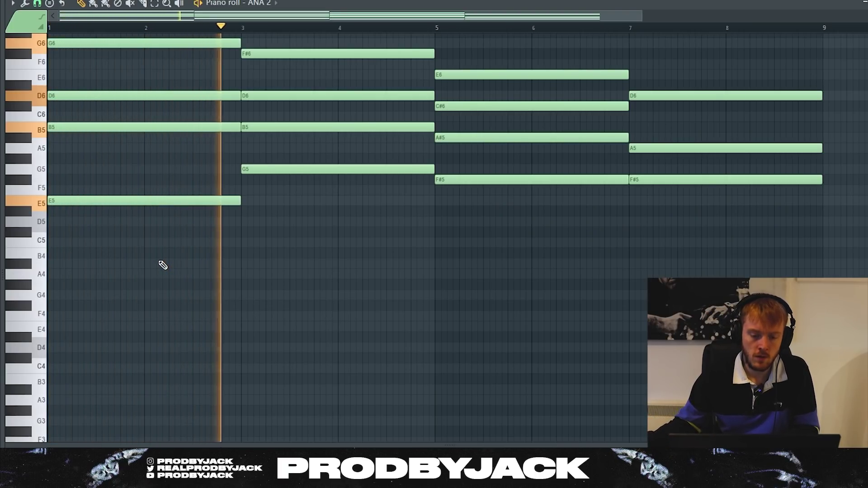
- Raise the four-chord progression an octave and rework the chord at bar 7 into D6, F#6, A6 and C#7
scroll(113, 266, "up", 4)
scroll(179, 248, "down", 3)
scroll(155, 277, "down", 2)
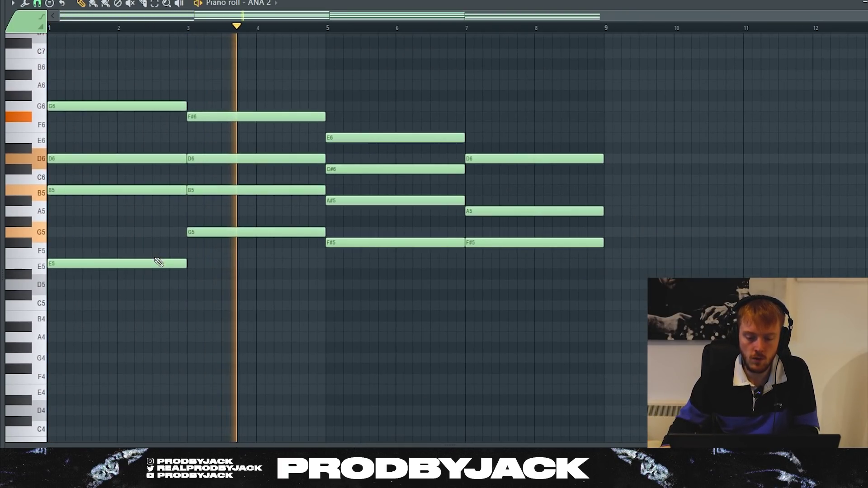
scroll(169, 244, "up", 2)
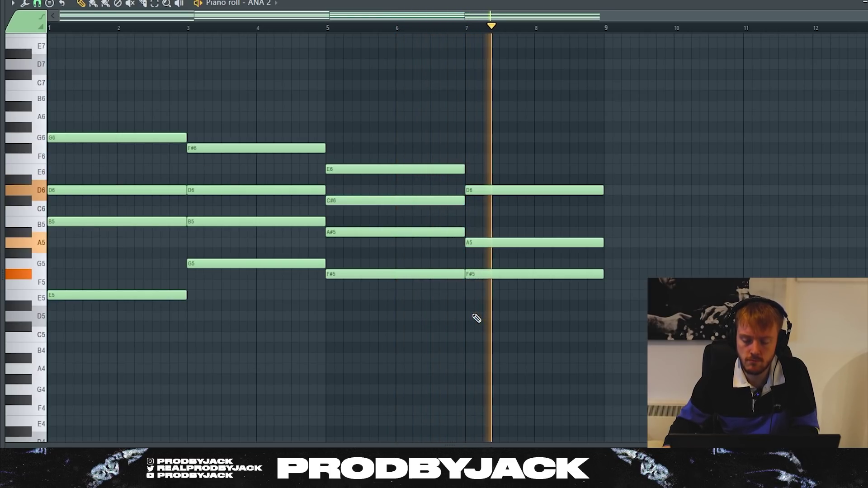
left_click_drag(538, 154, 542, 299)
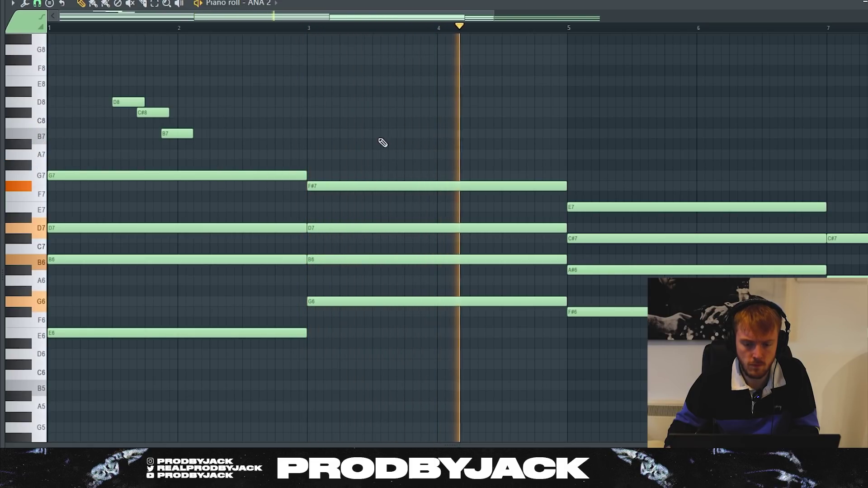
key("space")
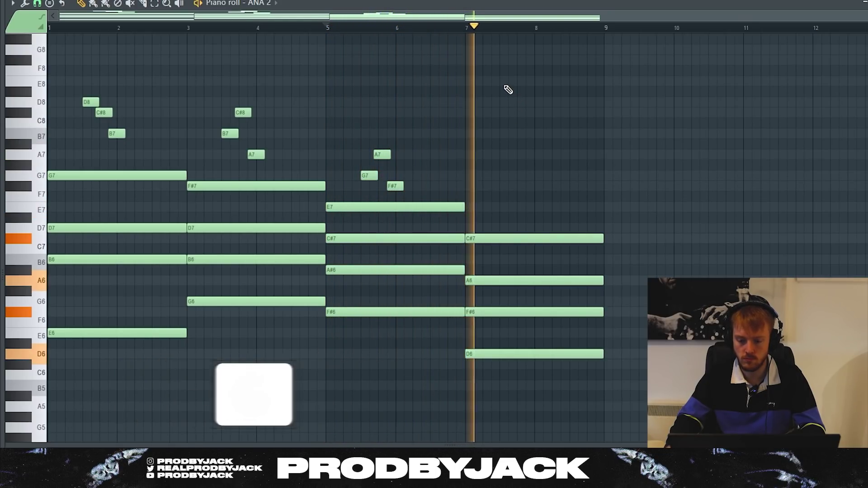
- Strum all the long chord notes, without the short melody notes, using the Strumizer with preserved note ends, and randomize them
left_click_drag(574, 205, 595, 368)
key("space")
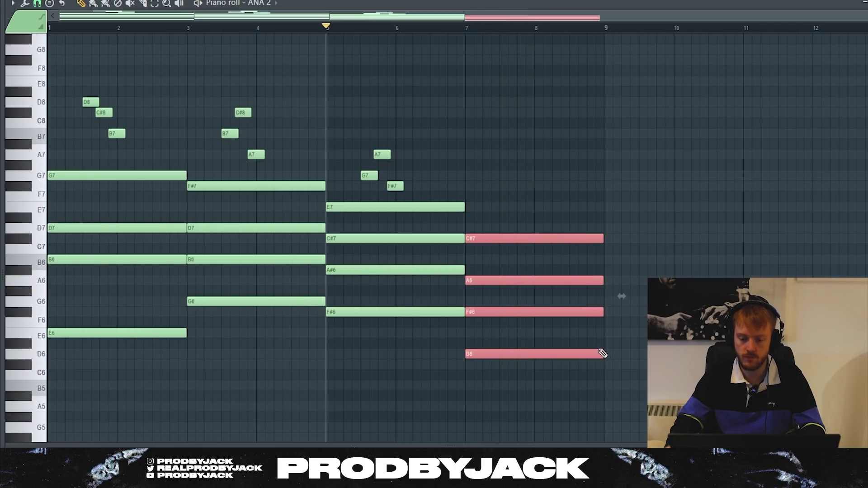
scroll(528, 350, "up", 2)
left_click_drag(528, 350, 606, 350)
scroll(497, 316, "down", 2)
left_click_drag(649, 387, 148, 193)
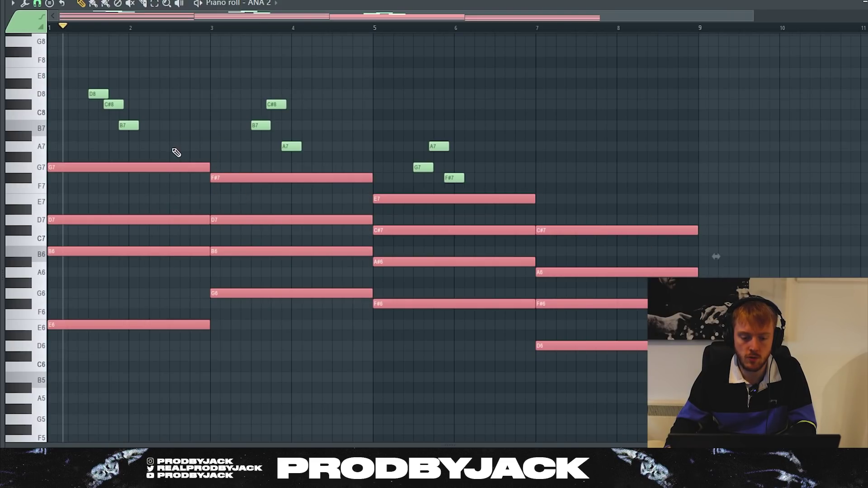
key("alt+s")
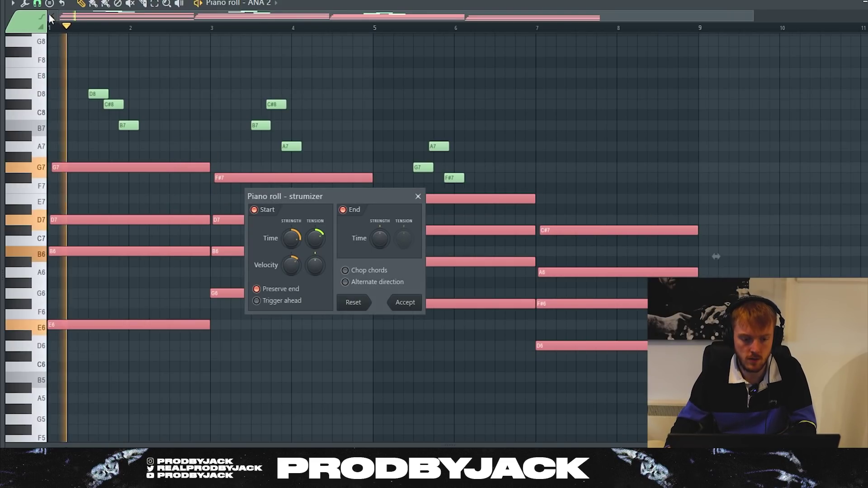
left_click(406, 302)
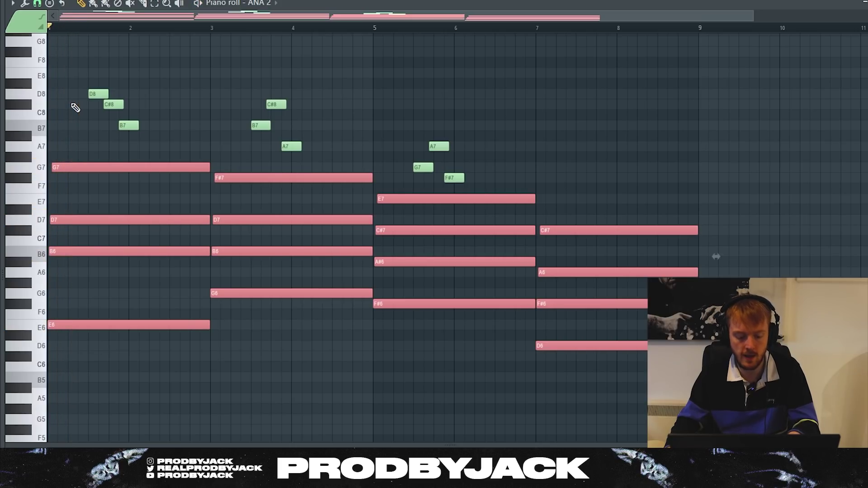
key("alt+r")
left_click(396, 367)
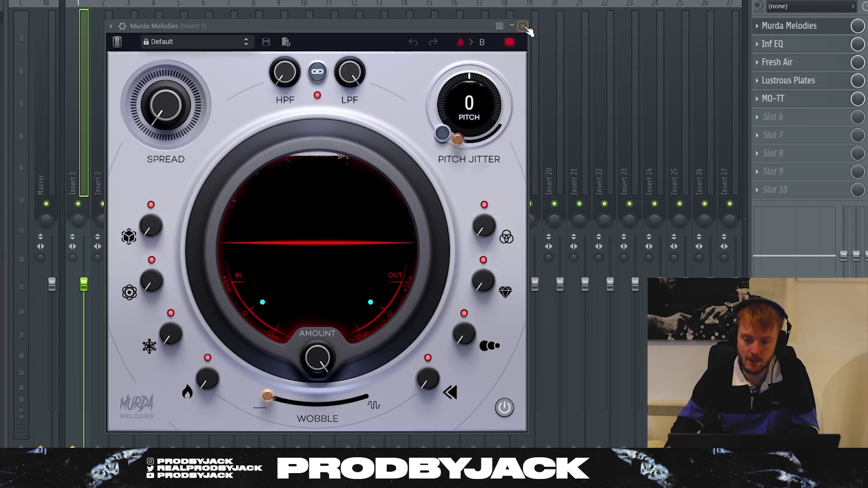
- Examine the Infinity EQ, Lustrous Plates and MO-TT settings on mixer insert 1 and reopen Murda Melodies
left_click(523, 26)
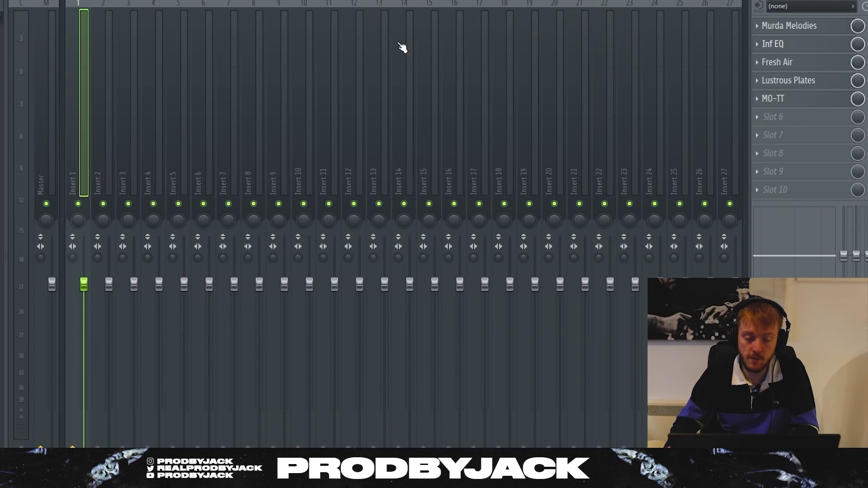
left_click(773, 44)
left_click_drag(311, 45, 340, 40)
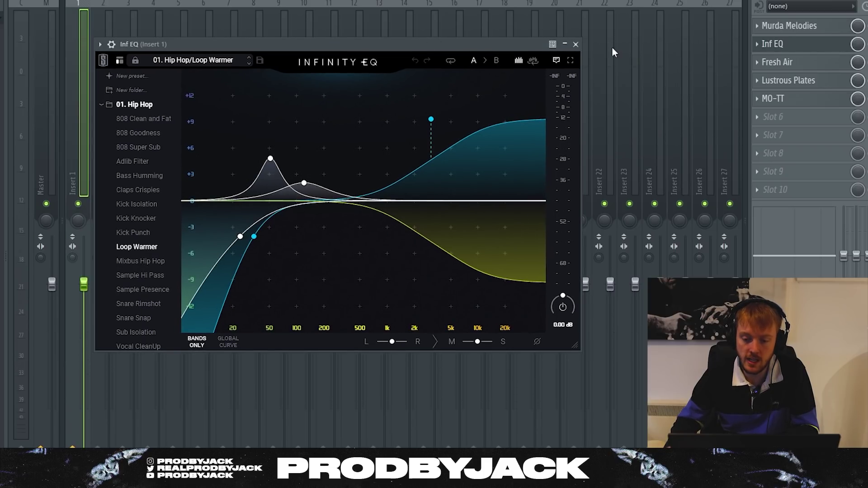
left_click(574, 45)
left_click(788, 80)
left_click_drag(207, 80, 270, 68)
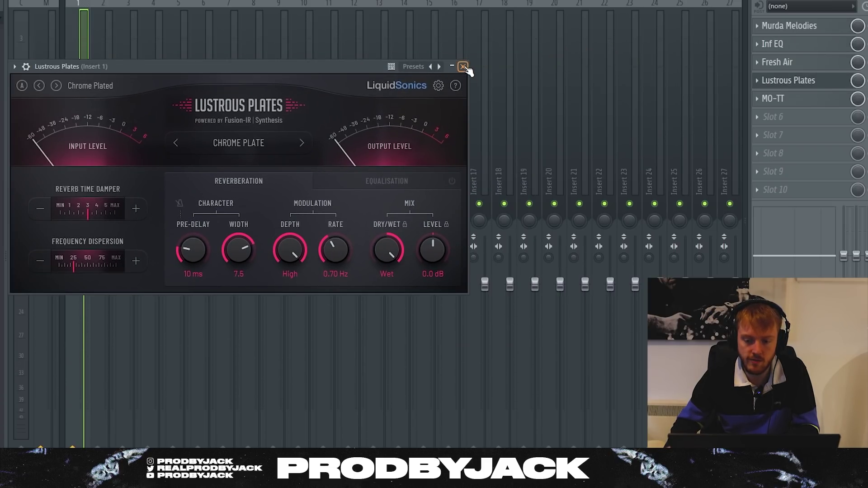
left_click(463, 66)
left_click(787, 99)
left_click_drag(346, 48, 512, 60)
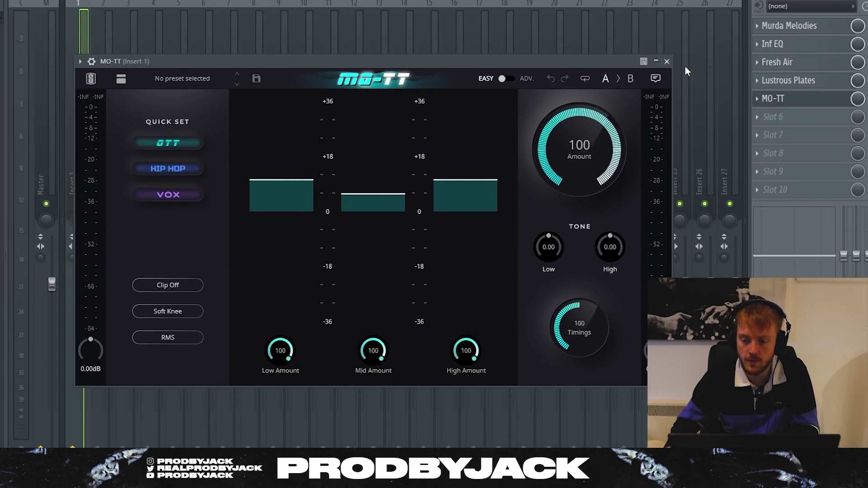
left_click(789, 26)
left_click_drag(311, 24, 339, 25)
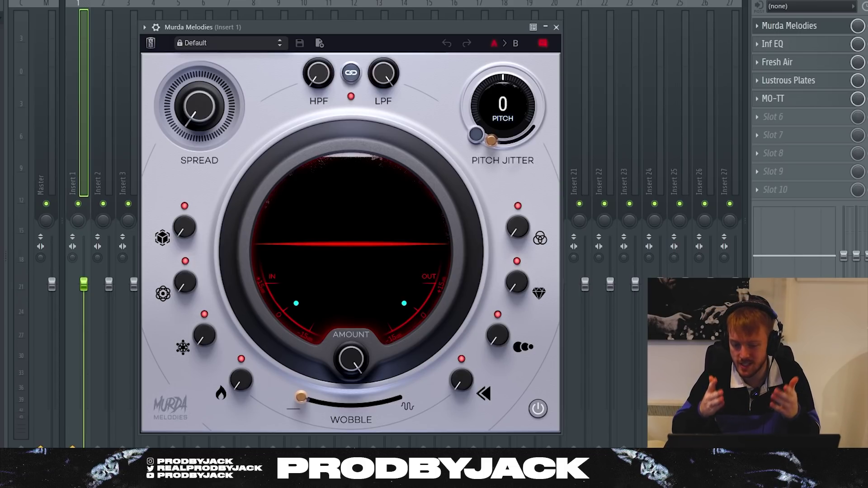
- Try the Washed Out preset Diamond Dances in Murda Melodies with reduced heat and the wobble at 20%
left_click(210, 43)
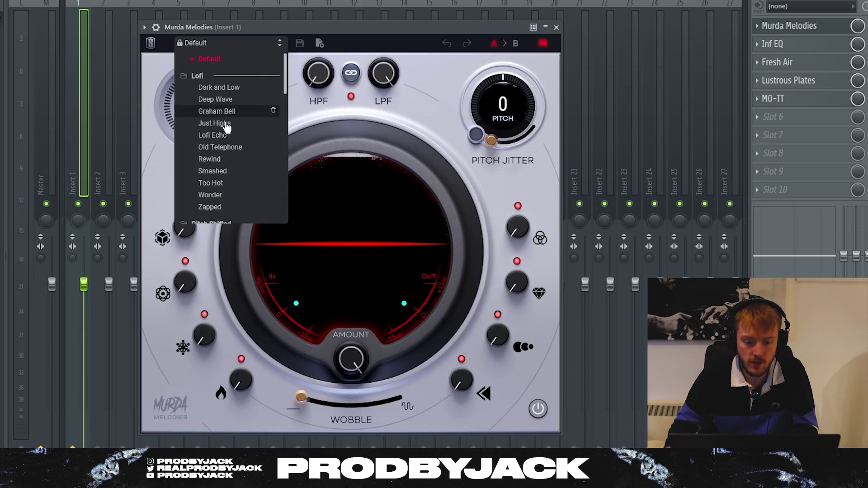
scroll(226, 145, "up", 3)
scroll(229, 149, "down", 10)
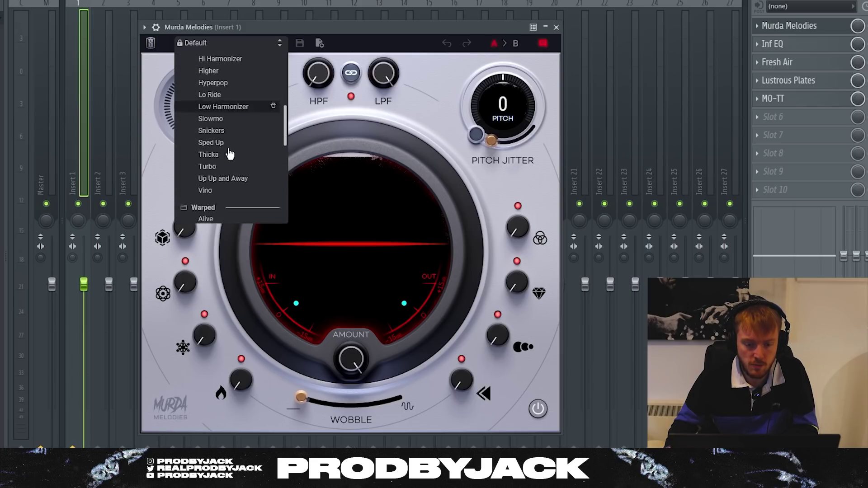
scroll(230, 158, "down", 2)
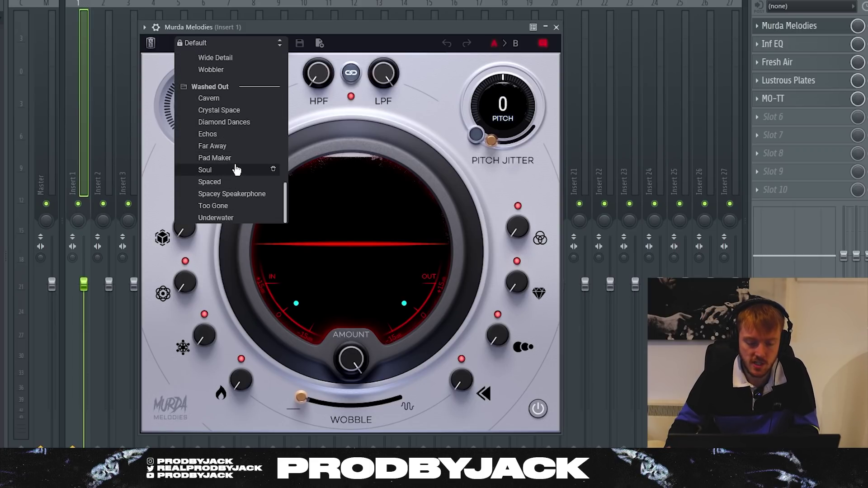
left_click(225, 122)
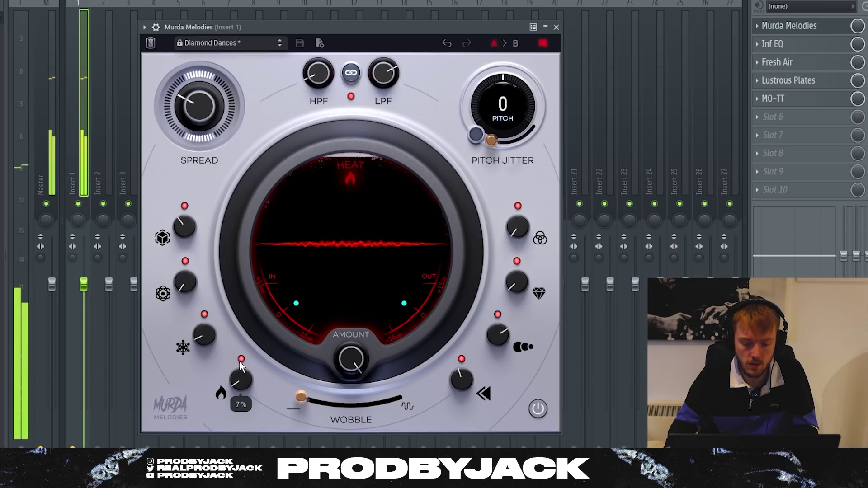
left_click_drag(240, 382, 319, 403)
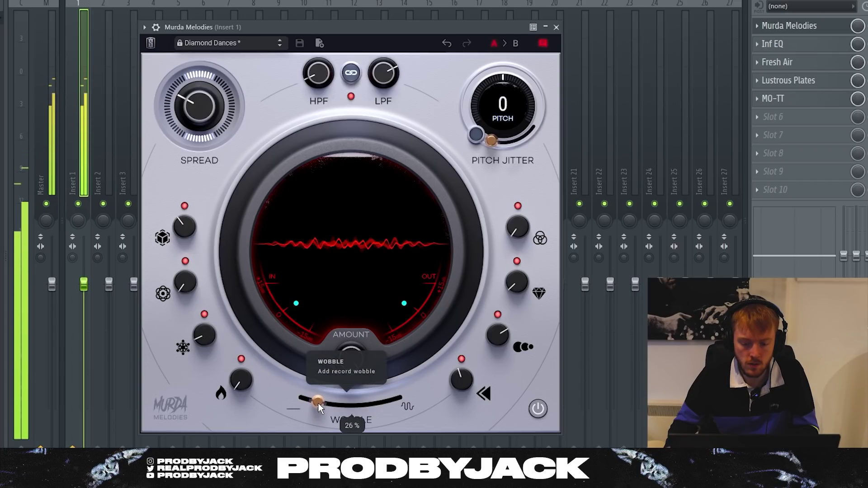
left_click_drag(316, 403, 311, 400)
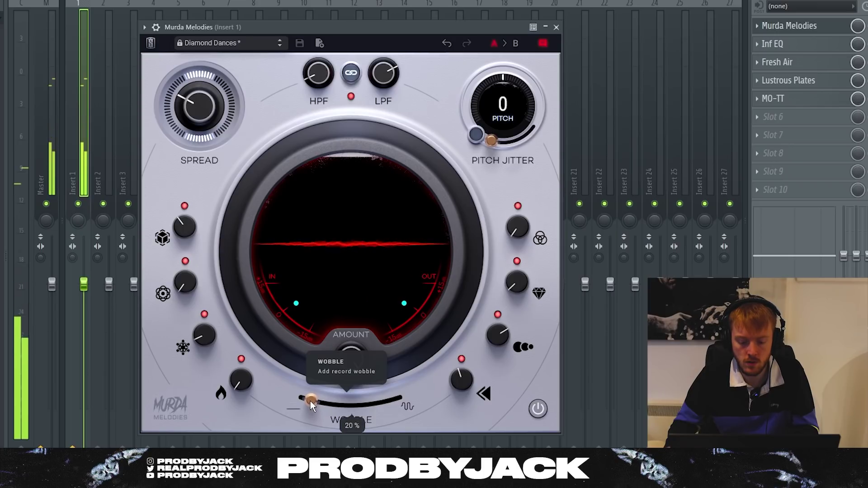
- Load the Spaced preset in Murda Melodies, lower the insert 1 fader, and close the plugin
left_click(229, 42)
scroll(228, 179, "down", 2)
left_click(209, 182)
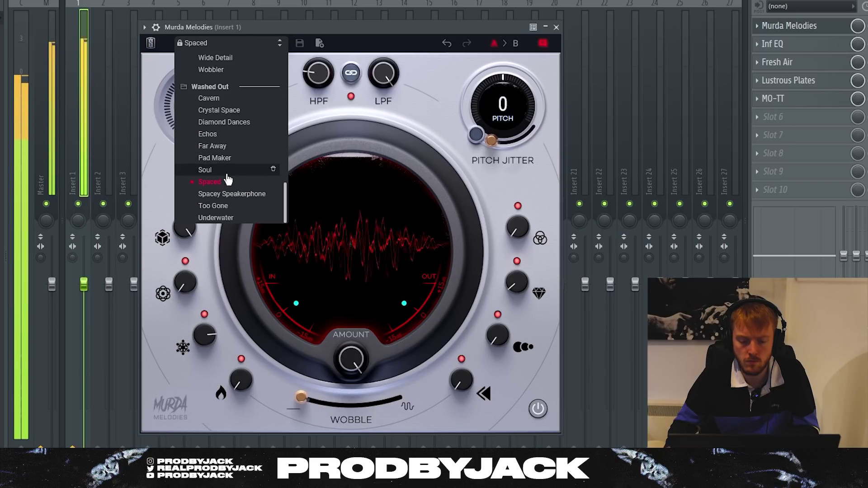
left_click(399, 106)
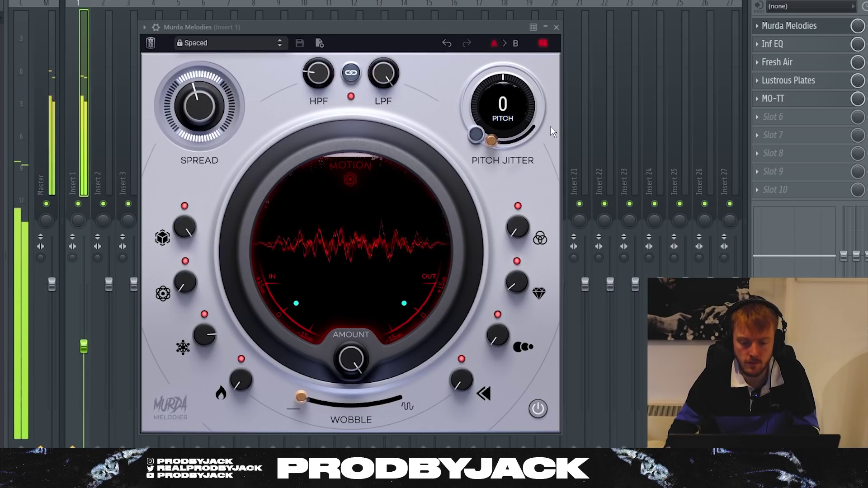
left_click(557, 27)
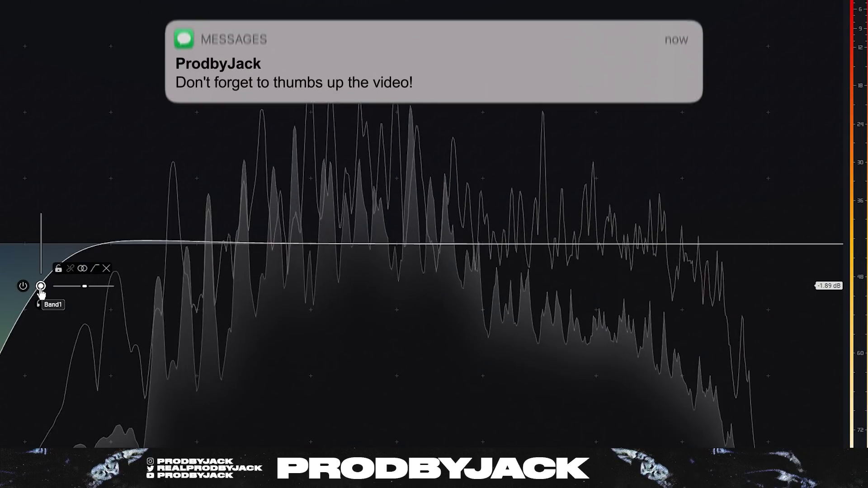
- Shape the EQ curve with a higher low-cut frequency, a wide mid dip of about 1.35 dB and a pulled-down high end
left_click_drag(39, 291, 100, 291)
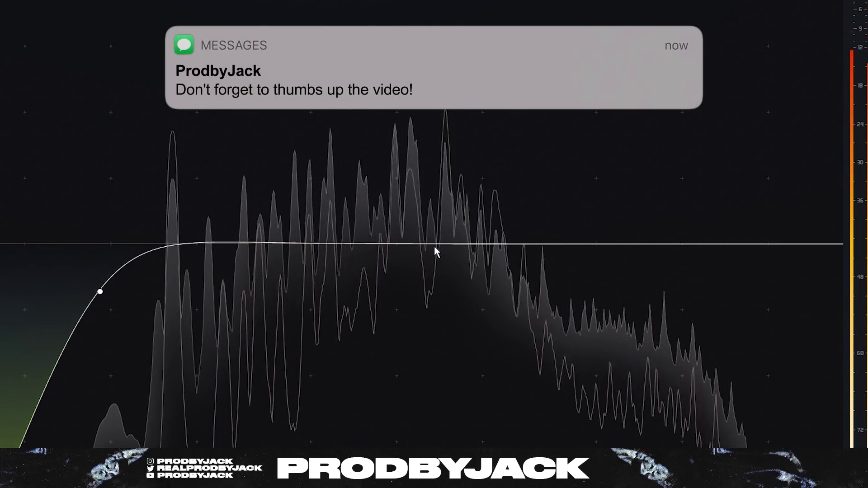
left_click_drag(435, 248, 436, 274)
scroll(436, 272, "up", 5)
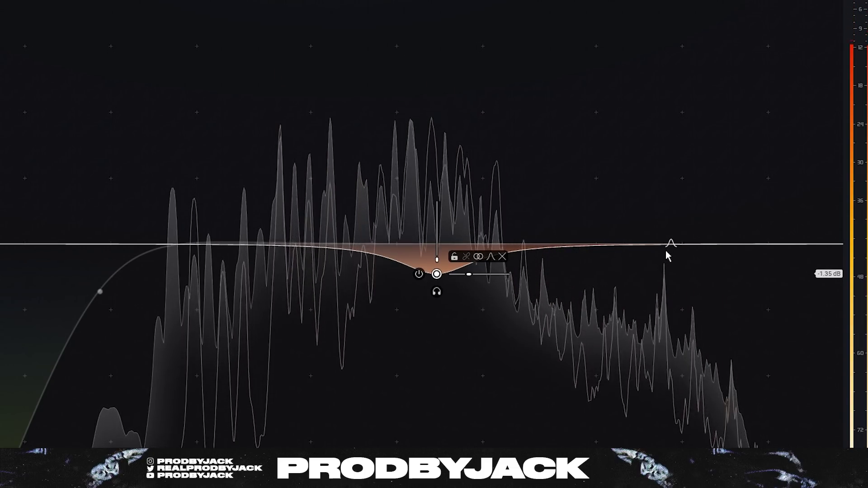
left_click(789, 250)
left_click_drag(789, 250, 580, 302)
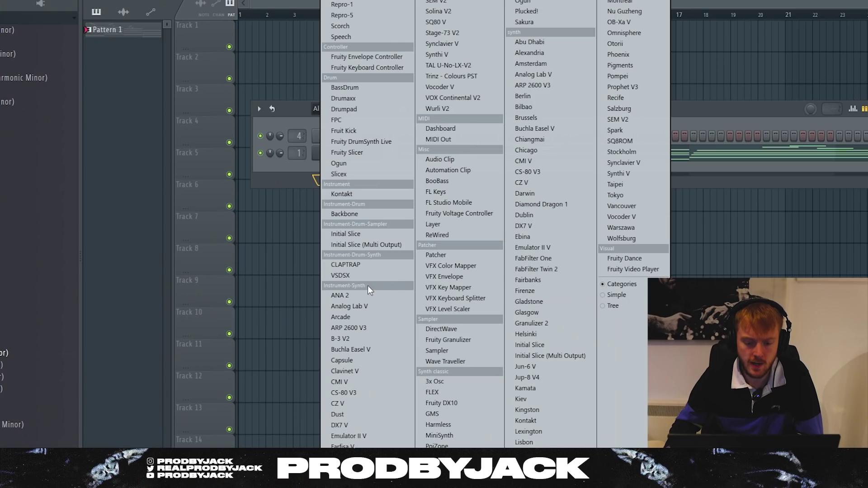
- Add a second ANA 2 instrument routed to mixer insert 2 and load the RnB bass preset 3 OSC Glide
left_click(362, 295)
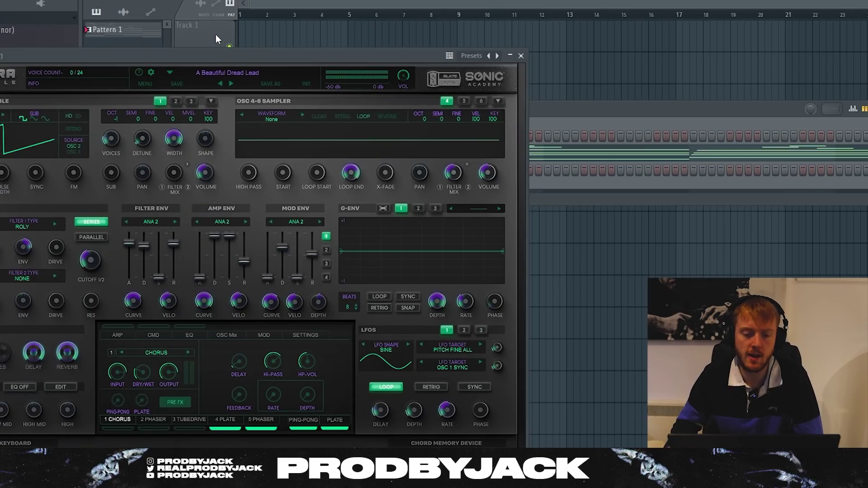
left_click_drag(201, 48, 323, 232)
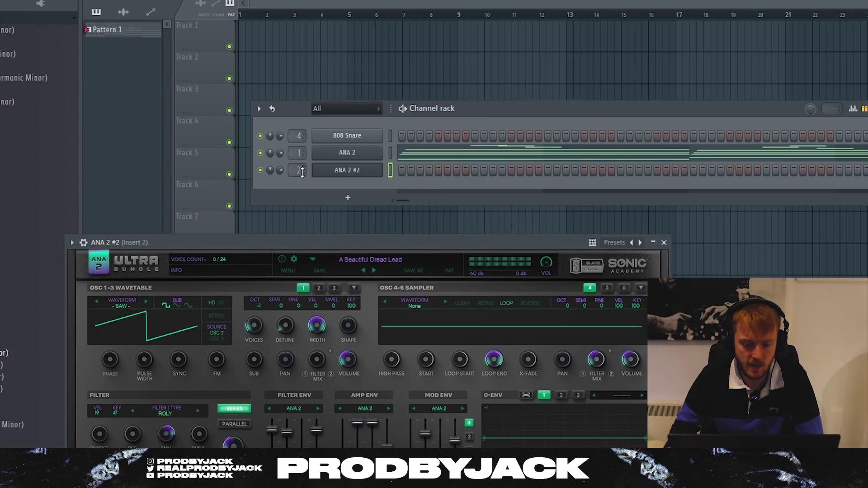
right_click(380, 169)
left_click(392, 169)
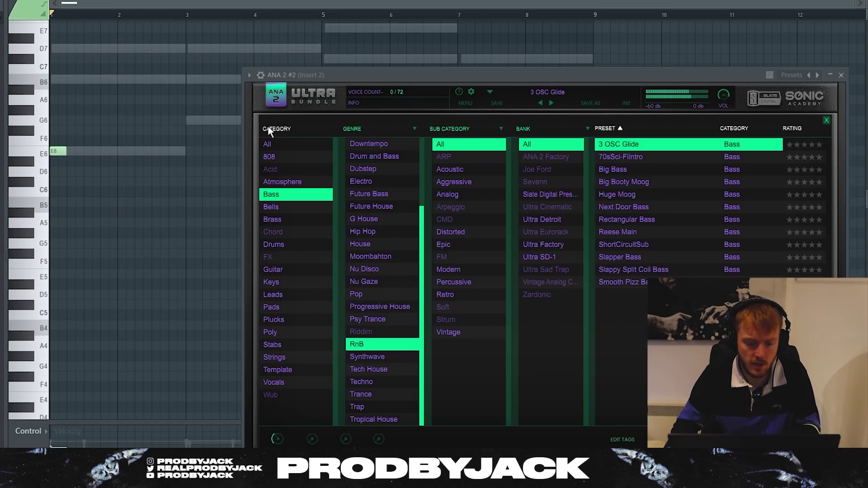
- Write the bassline with two-bar root notes E4, G4, F#4 and D4 under the four chords and play it back
left_click_drag(330, 76, 401, 261)
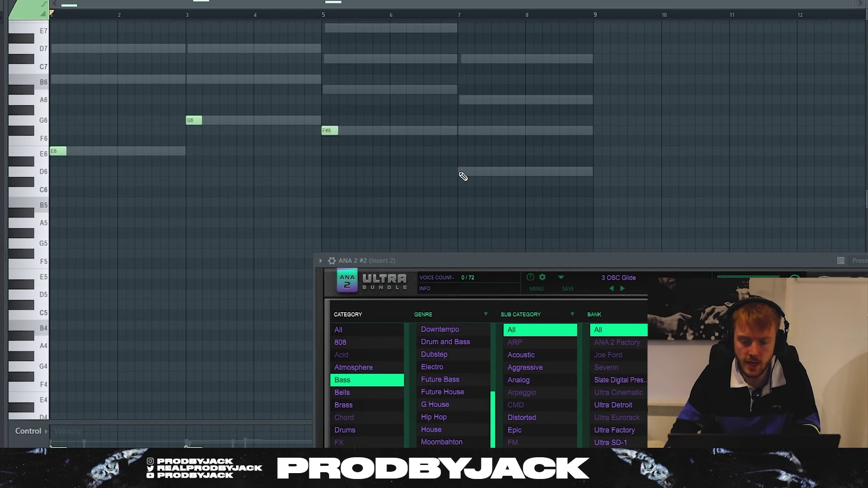
scroll(426, 143, "down", 4)
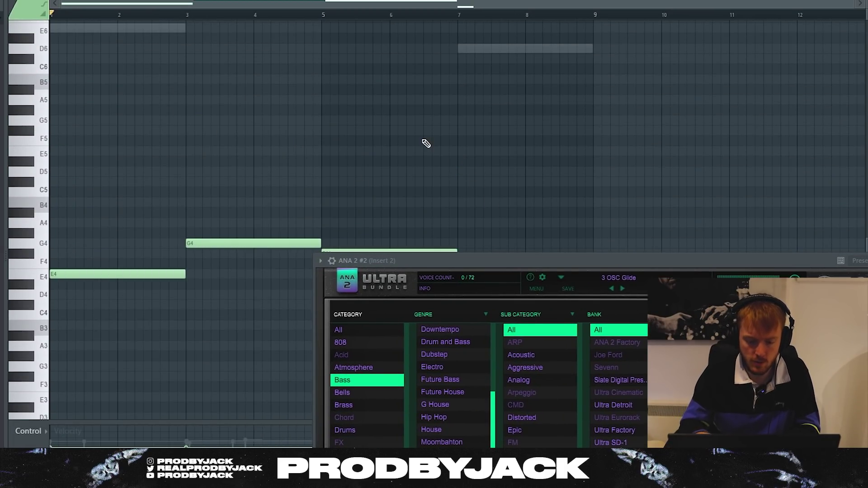
scroll(425, 144, "down", 4)
key("space")
left_click_drag(475, 174, 590, 175)
scroll(349, 207, "up", 2)
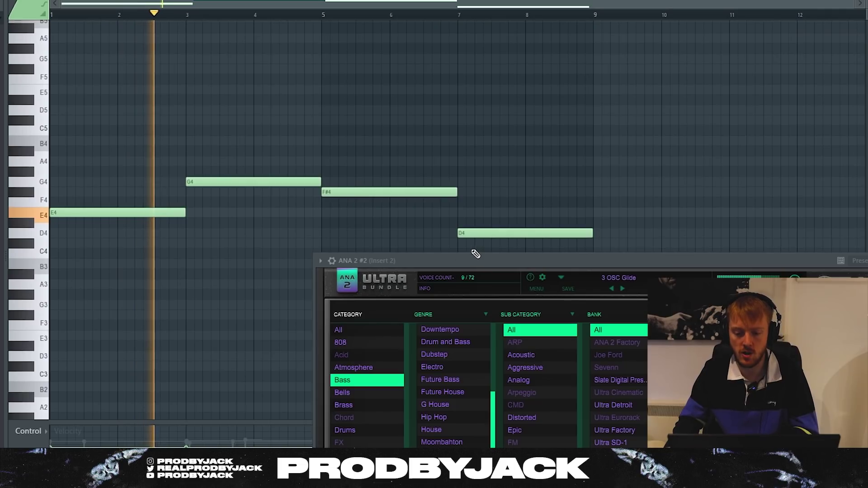
- Load the RnB bass preset 70sSci-FiIntro in the second ANA 2 instrument
left_click_drag(465, 258, 320, 36)
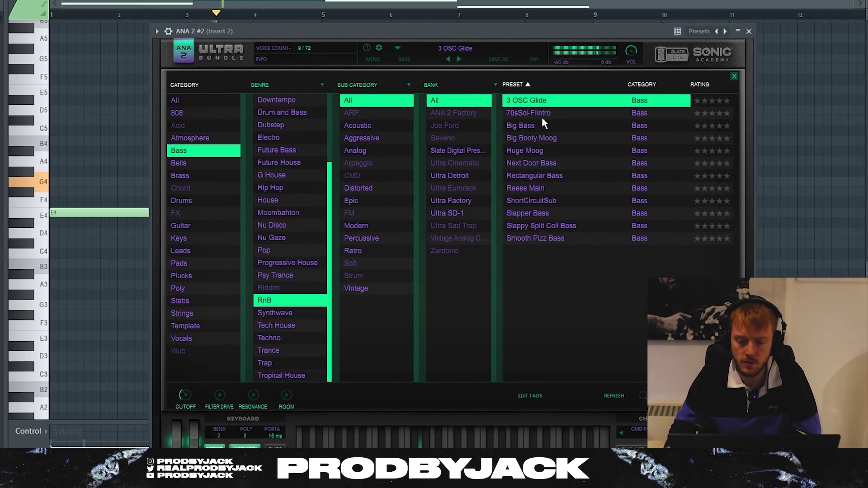
left_click_drag(435, 34, 365, 49)
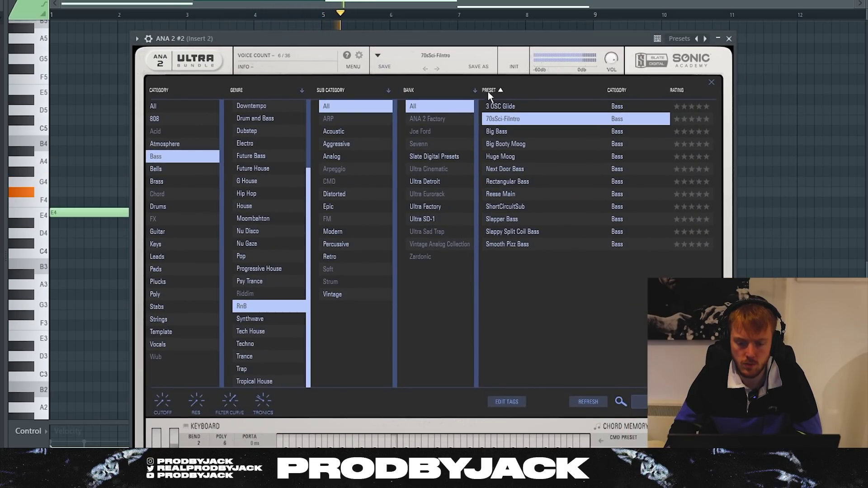
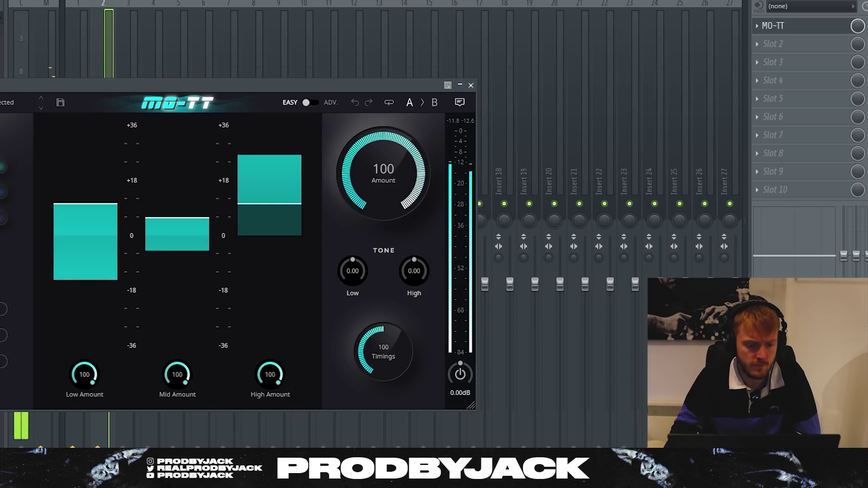
- Try the Hip Hop quick set and Bass Round preset in MO-TT on insert 2, and settle on the Instruments preset Bass Enhancer
left_click(3, 193)
left_click_drag(44, 83, 205, 65)
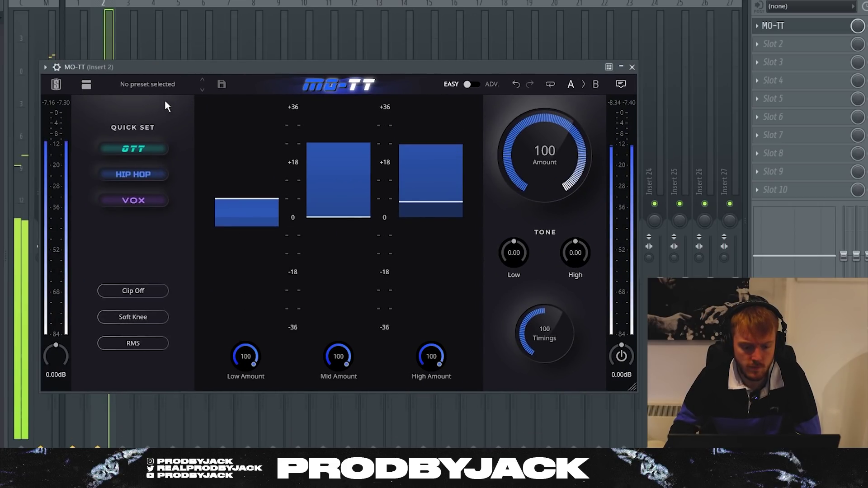
left_click(136, 83)
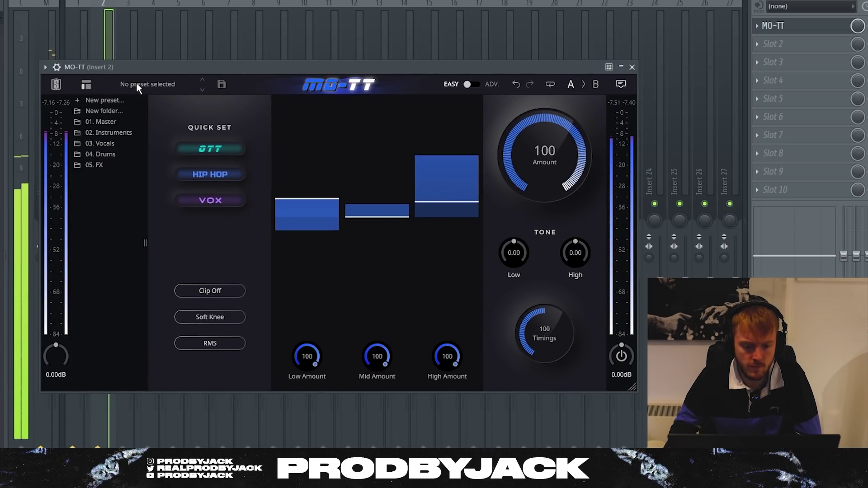
left_click(77, 133)
left_click(109, 143)
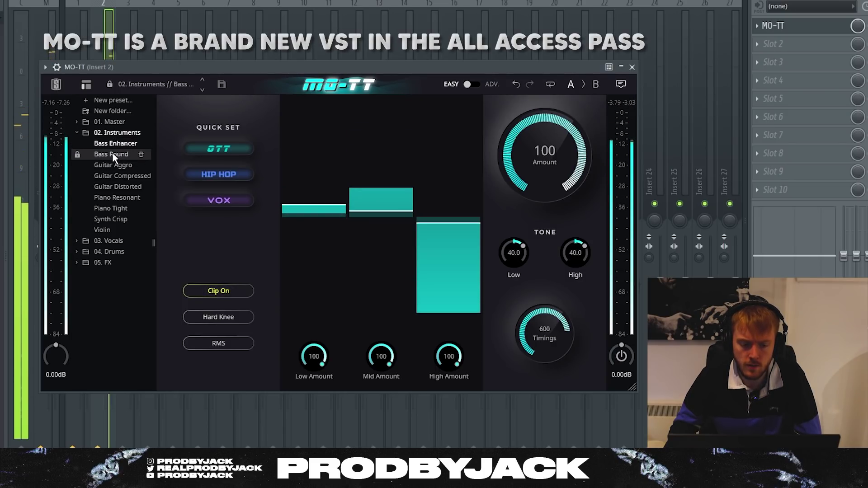
left_click(112, 155)
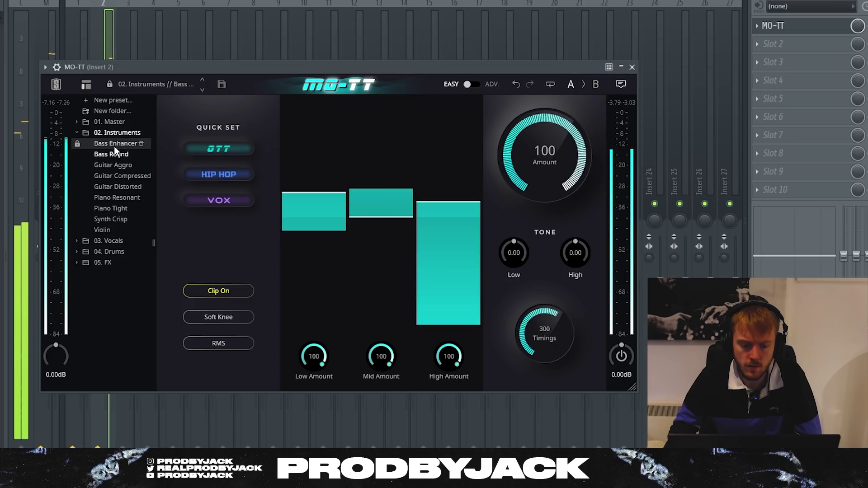
left_click(113, 145)
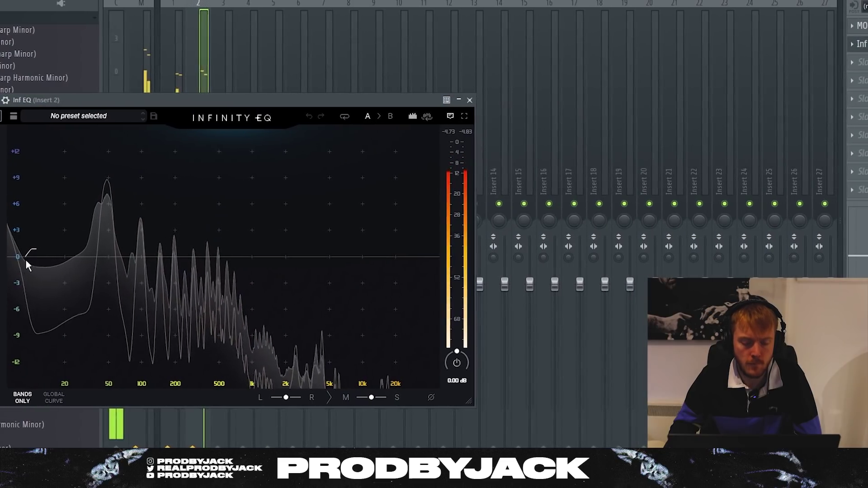
- Add a high-cut filter at about 711 Hz to the bass in Infinity EQ on insert 2 and close the plugin
left_click(402, 263)
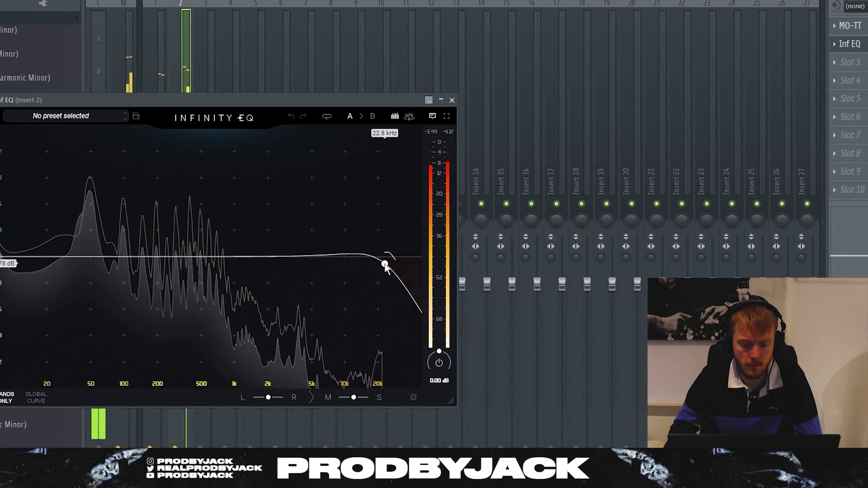
left_click_drag(385, 265, 183, 273)
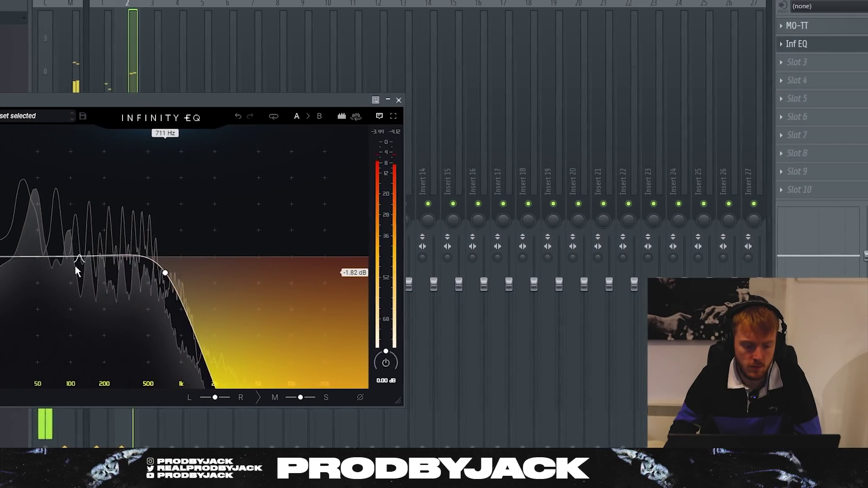
left_click(398, 100)
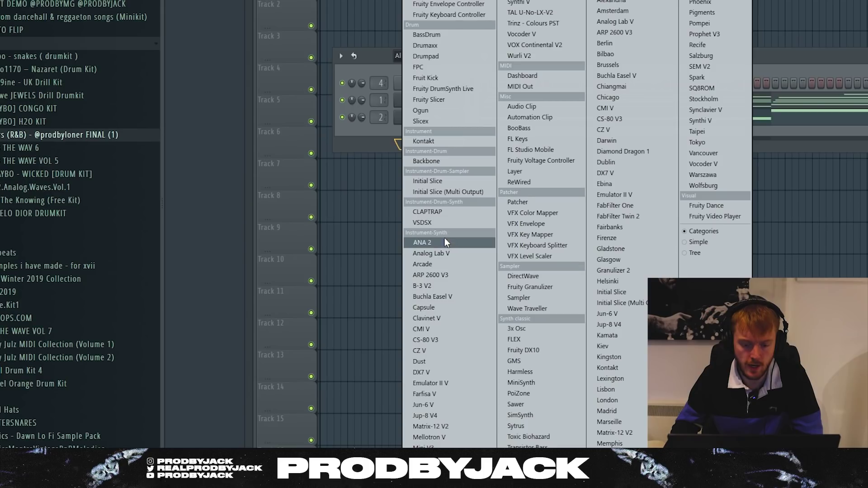
- Add a third ANA 2 instrument routed to mixer insert 3 with the Bit Trap preset
left_click(445, 243)
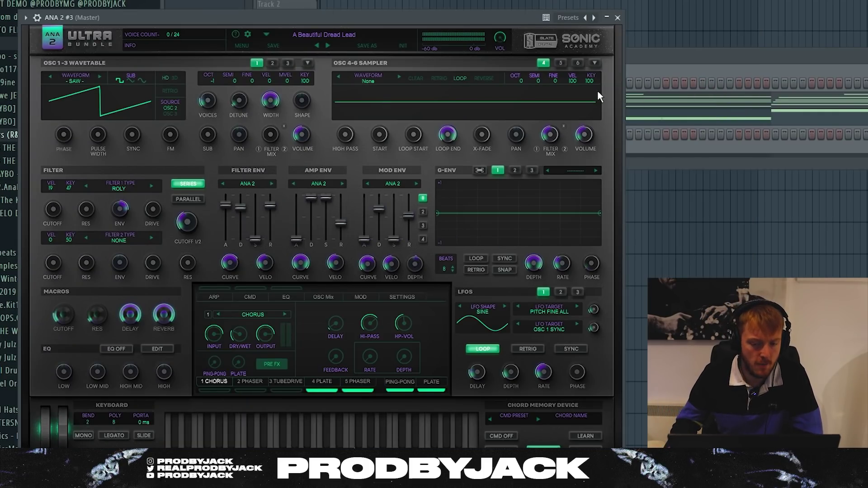
left_click(618, 18)
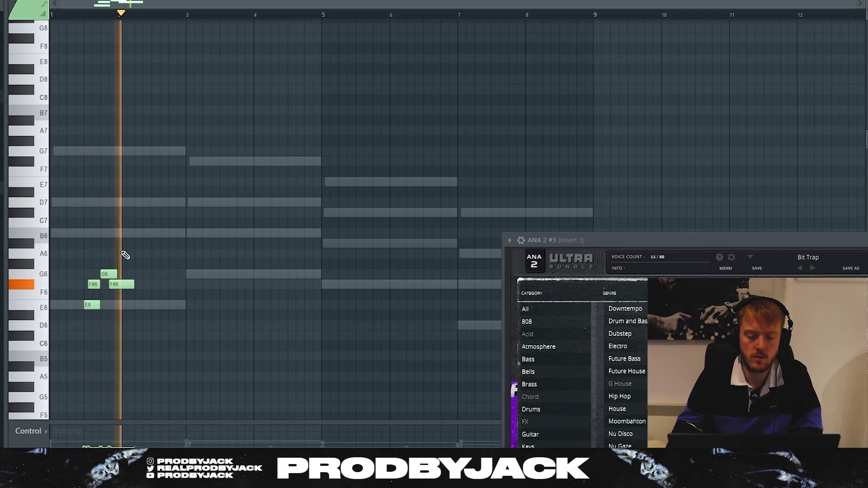
- Write the lead melody with short phrases in bars 1, 3, 5 and 7 and a descending B6, A6, G6, F#6 run in bar 6
scroll(122, 254, "up", 4)
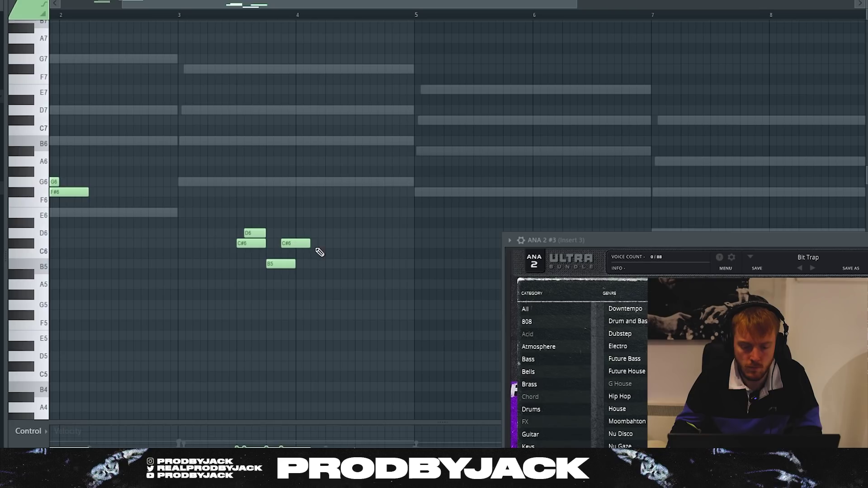
scroll(322, 247, "down", 4)
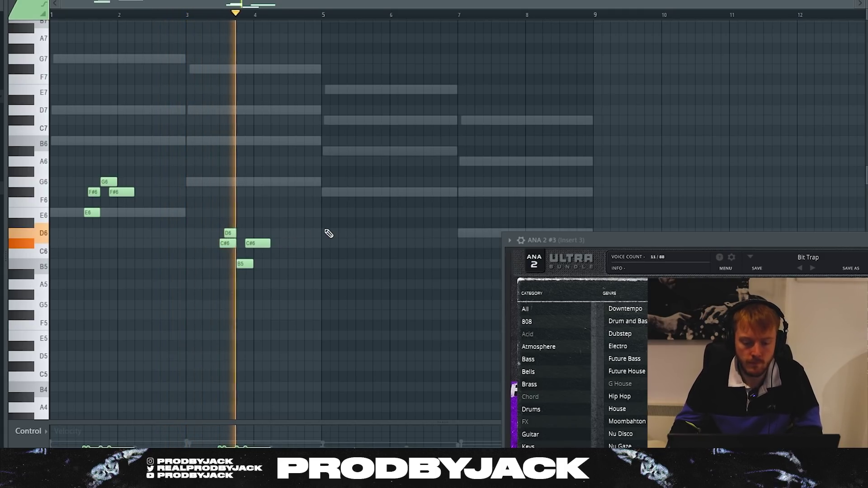
key("space")
scroll(262, 256, "up", 4)
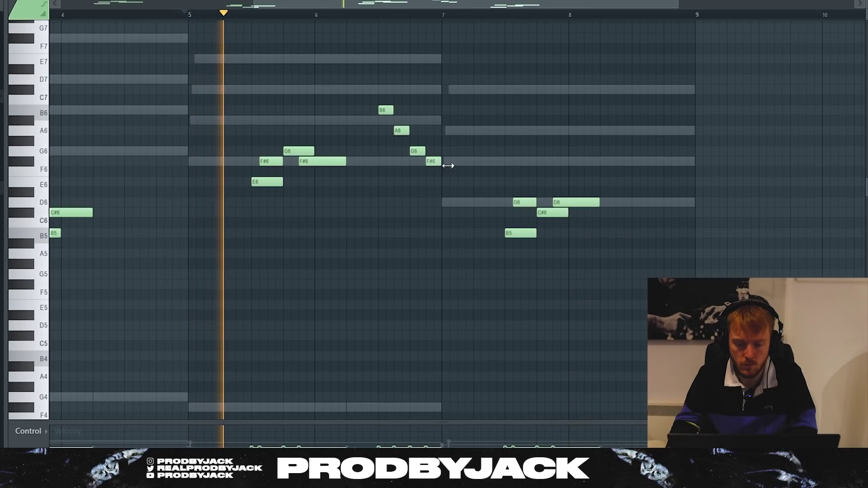
- Delete the B5, D6, C#6, D6 phrase from bars 7 and 8 and extend the descending run's final F#6 into bar 7
left_click_drag(442, 162, 473, 161)
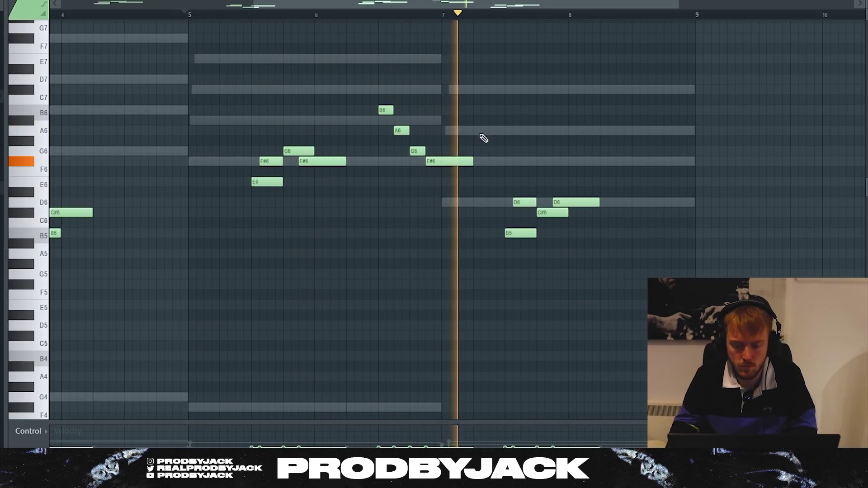
left_click_drag(471, 161, 442, 161)
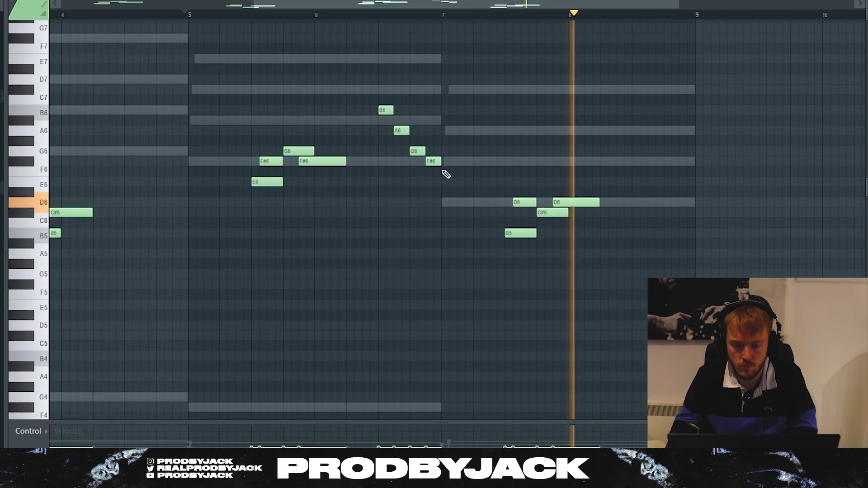
right_click(520, 233)
right_click(552, 212)
right_click(525, 202)
right_click(561, 202)
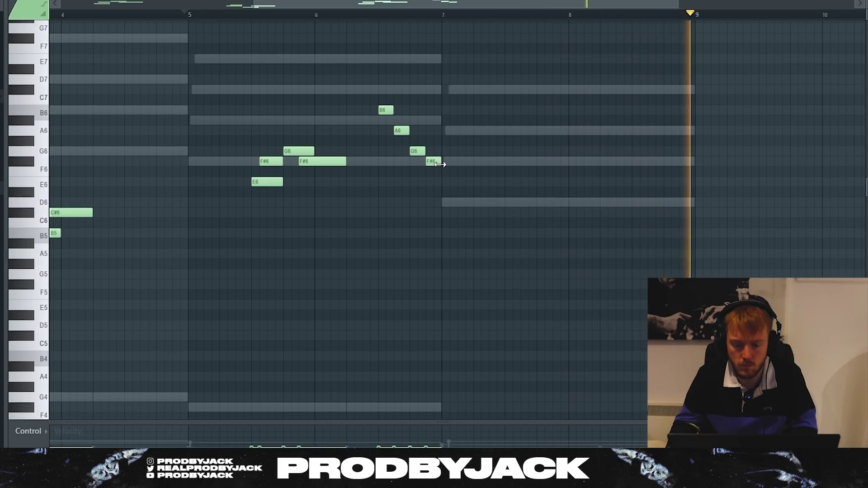
scroll(471, 186, "down", 3)
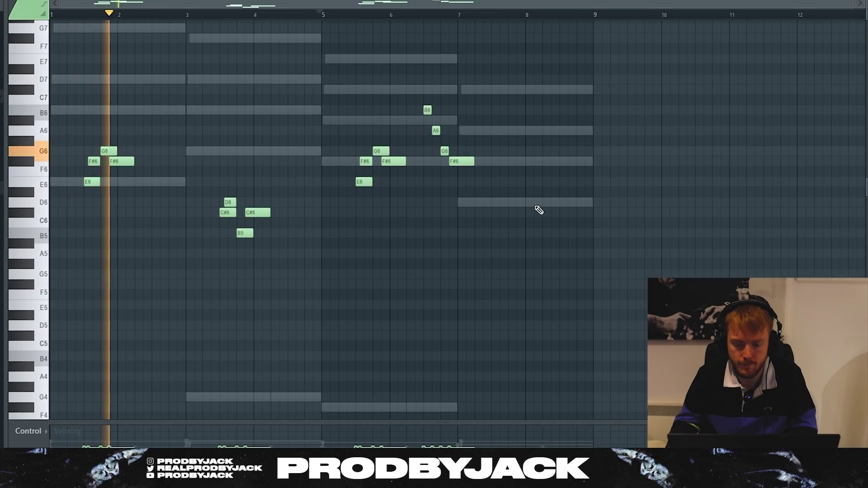
- End the melody in bar 8 with a short D6 followed by a C#6 held to about the end of the bar
left_click(547, 203)
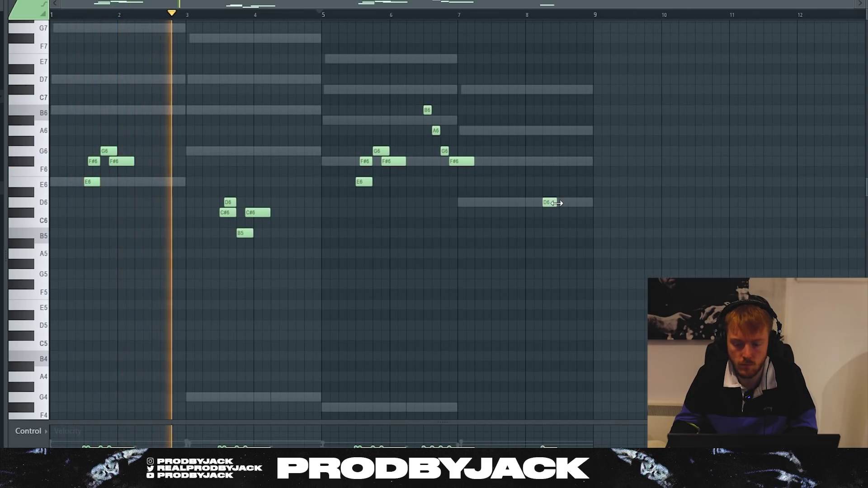
left_click(559, 212)
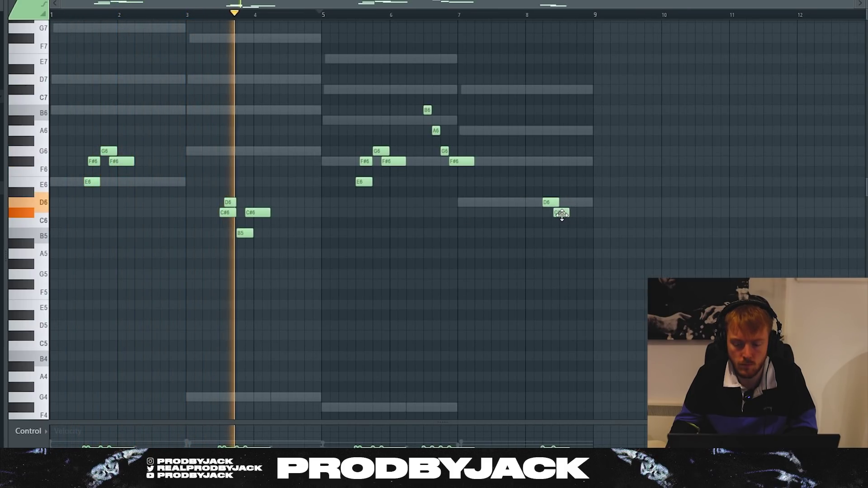
left_click_drag(567, 212, 592, 212)
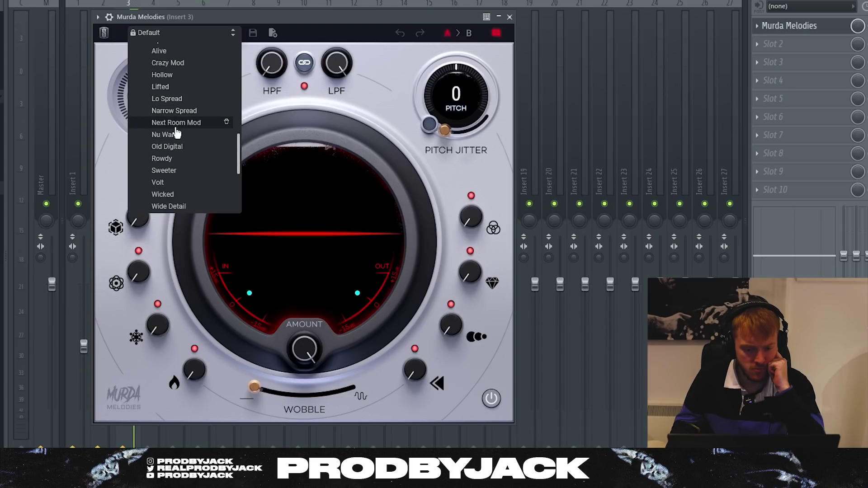
- Load the Echos preset in Murda Melodies on insert 3, lower the insert 3 fader and close the plugin
left_click(174, 139)
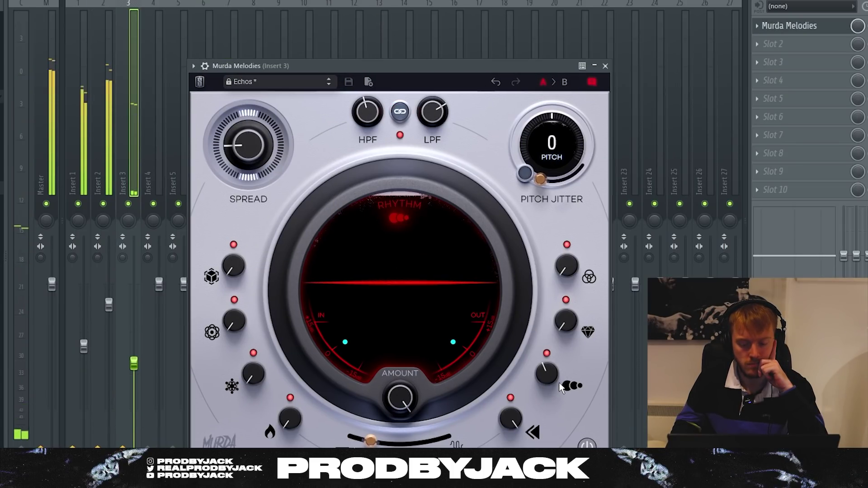
mouse_move(568, 270)
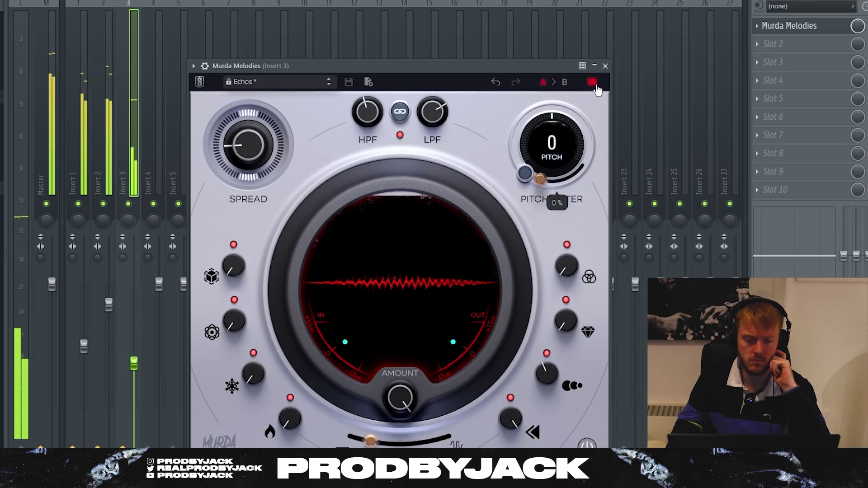
key("Escape")
- Transpose the notes of all three ANA 2 channels up four semitones and start playback
left_click(91, 120)
key("F6")
left_click(184, 109)
left_click(239, 244)
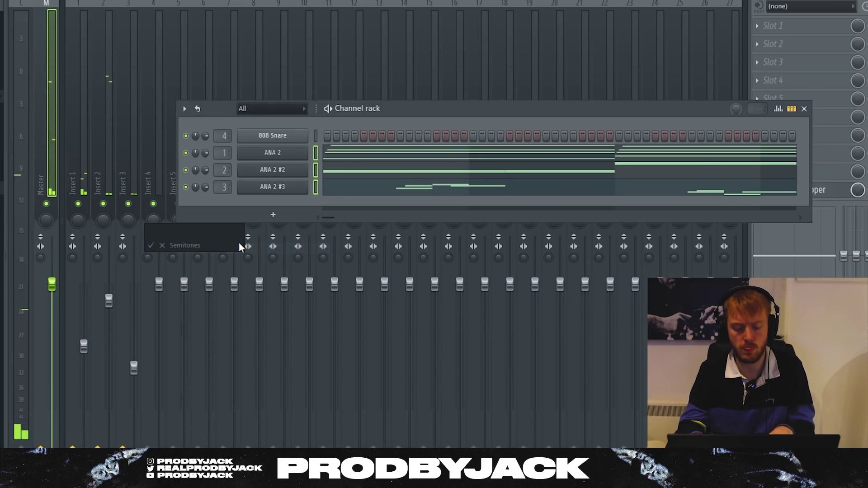
key("space")
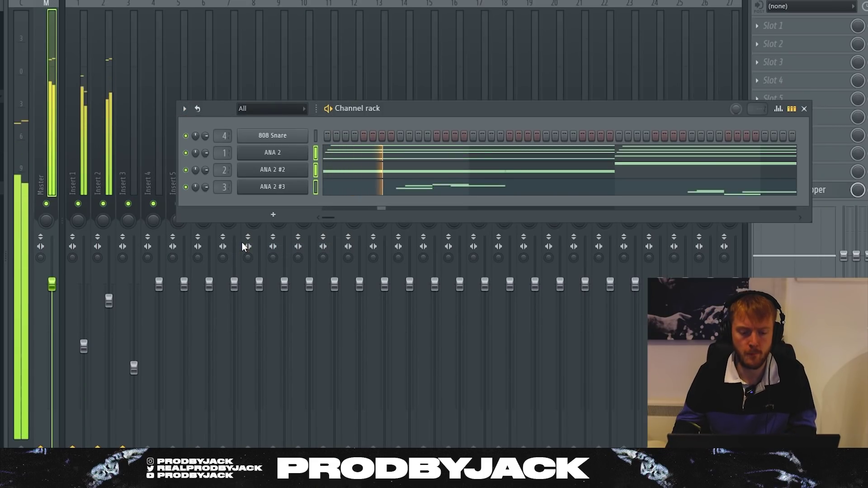
- Review the transposed chord progression in the piano roll against the bass and melody while the pattern plays
key("F7")
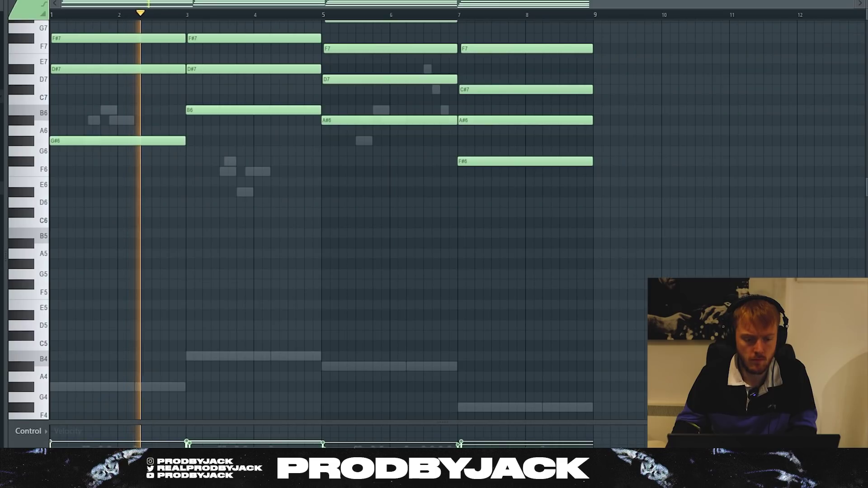
scroll(135, 204, "up", 2)
scroll(294, 159, "up", 2)
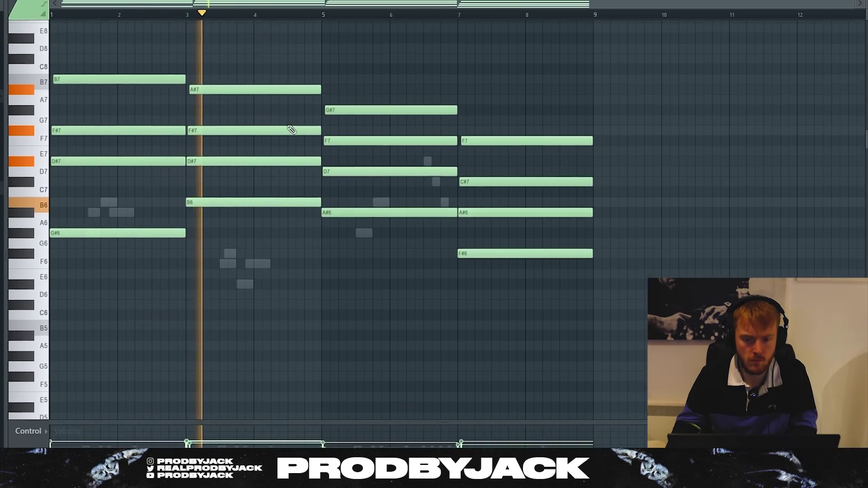
key("F6")
key("F9")
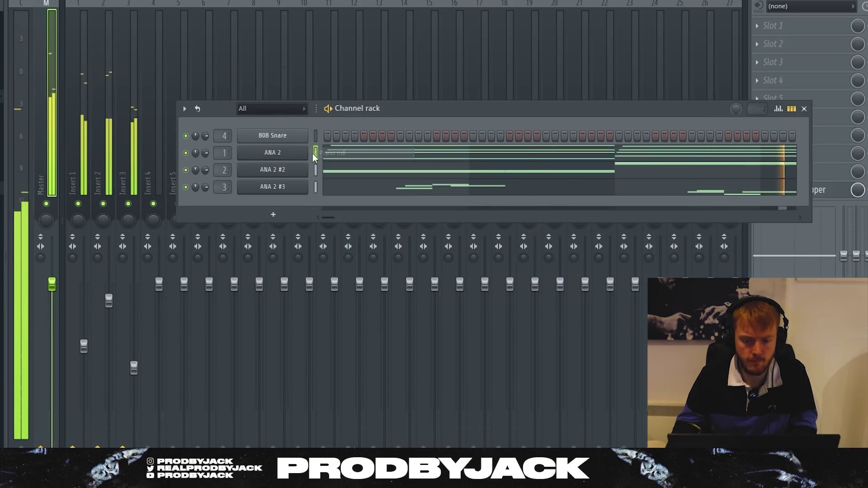
key("F7")
scroll(139, 195, "down", 2)
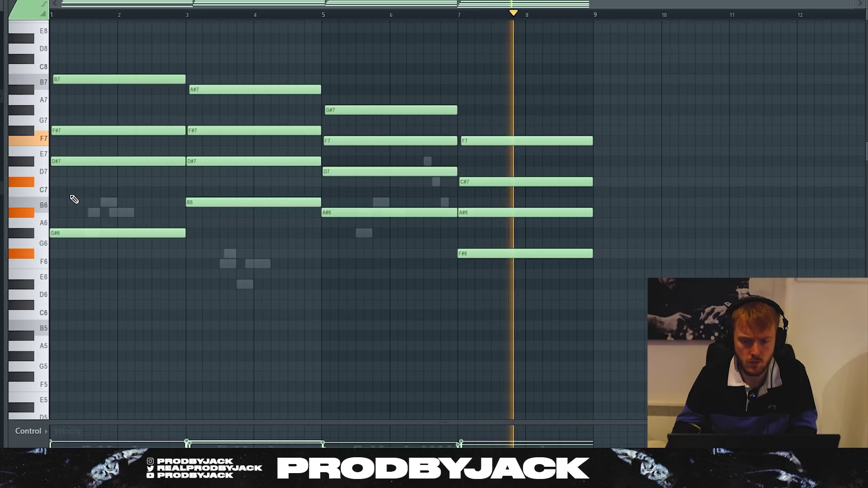
key("space")
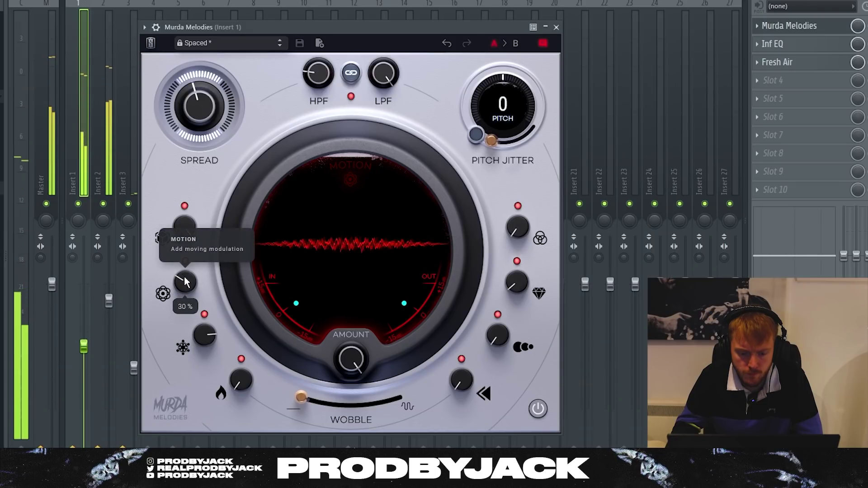
- Lower Motion slightly in Murda Melodies on insert 1, try the Rhythm delay at 68% and turn it back down
left_click_drag(184, 283, 185, 287)
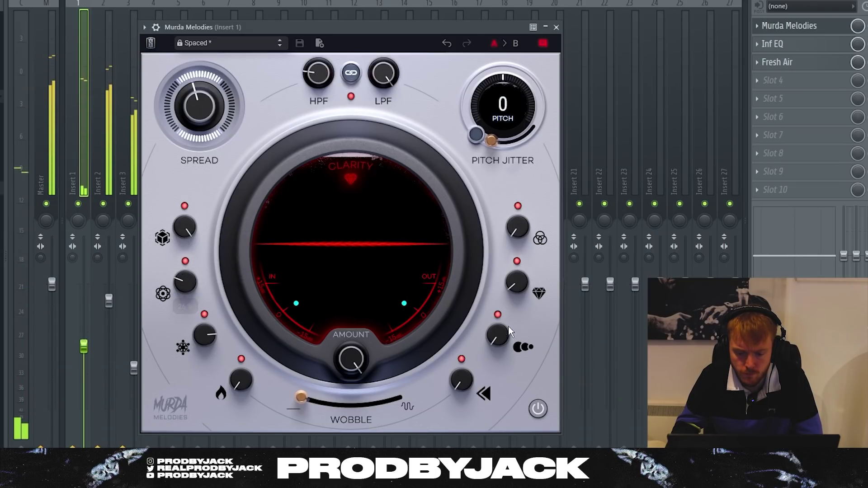
left_click_drag(495, 337, 504, 274)
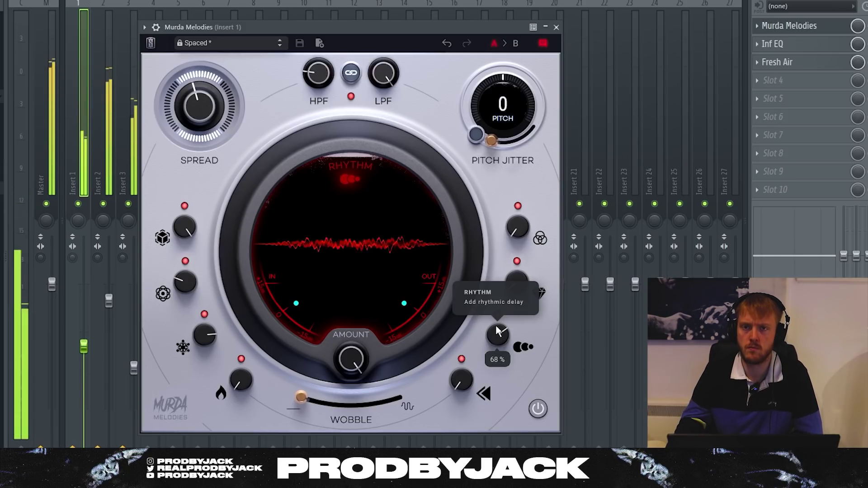
left_click_drag(494, 326, 494, 362)
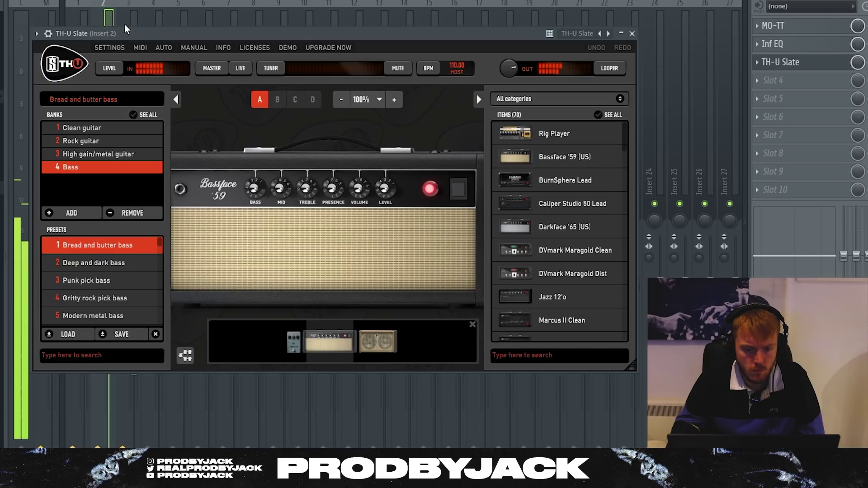
- Try the Gritty rock pick bass and Slap bass presets in TH-U Slate on insert 2, and close the plugin
left_click_drag(124, 23, 291, 76)
left_click(224, 340)
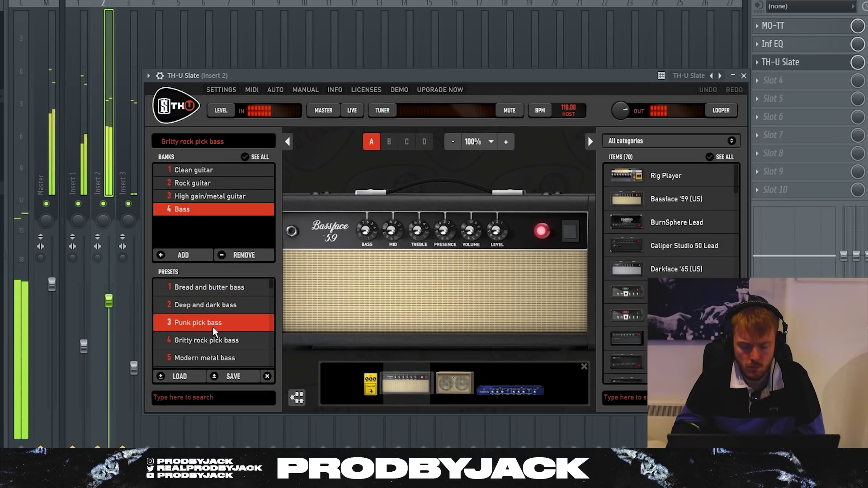
scroll(213, 327, "down", 3)
scroll(204, 324, "up", 2)
scroll(201, 323, "up", 2)
scroll(211, 321, "down", 2)
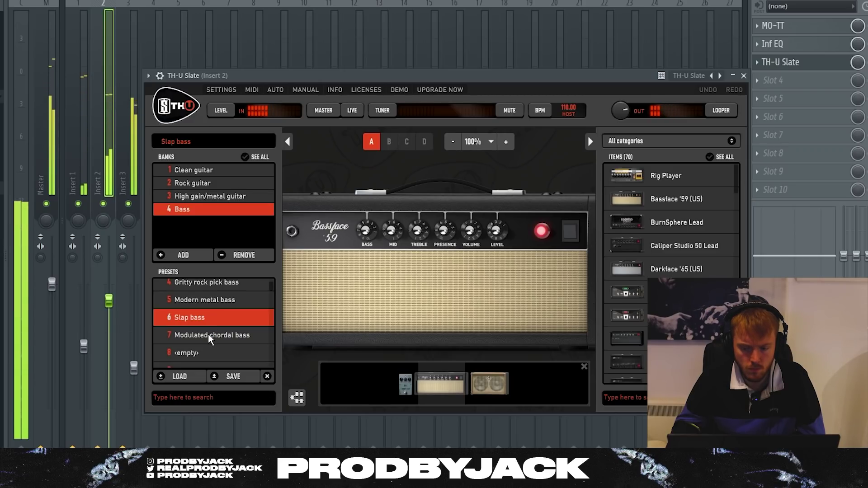
left_click(744, 75)
left_click(123, 136)
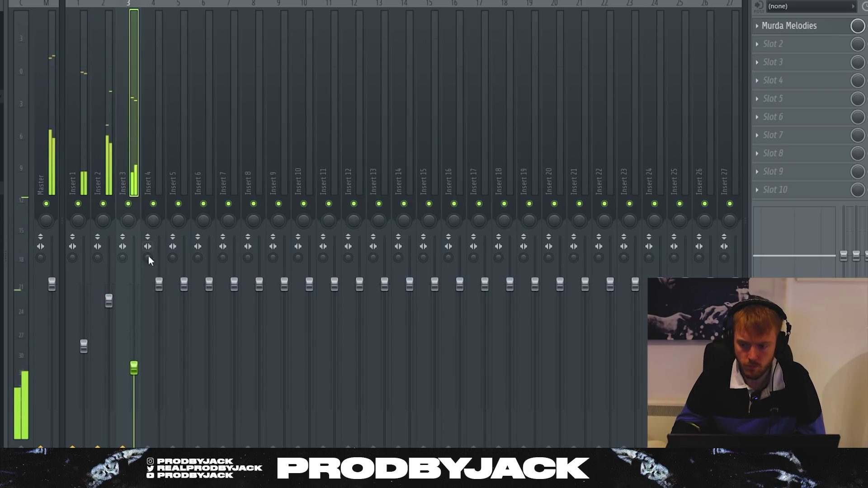
left_click(768, 50)
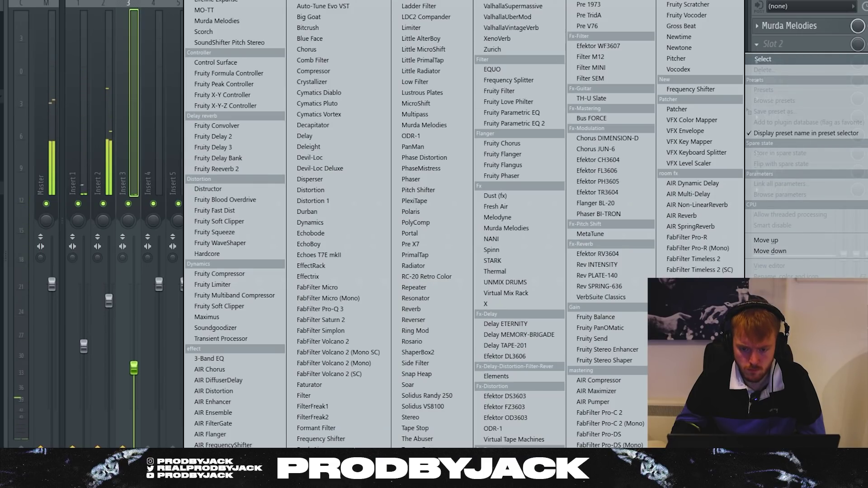
key("Escape")
- Open the lead melody in the piano roll and transpose its notes down one octave
key("F6")
right_click(287, 180)
left_click(322, 187)
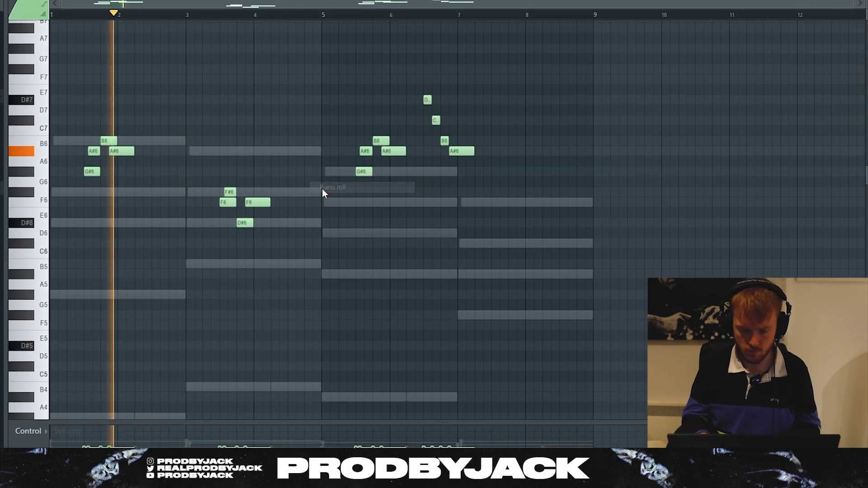
scroll(324, 192, "down", 2)
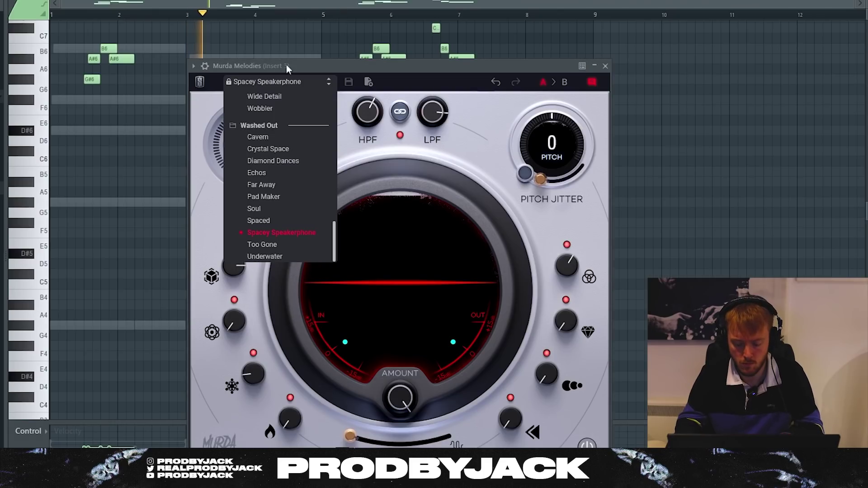
key("ctrl+Down")
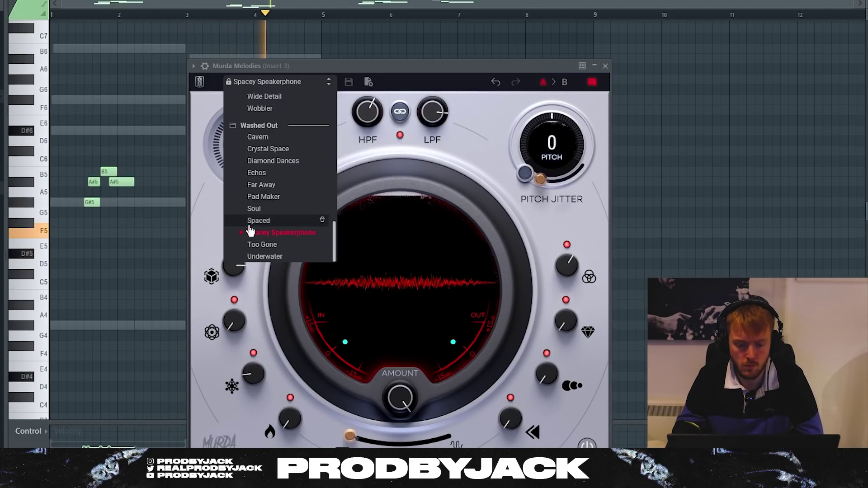
- Try the Spaced preset in Murda Melodies on insert 3, switch to Soul and close the plugin
left_click(269, 221)
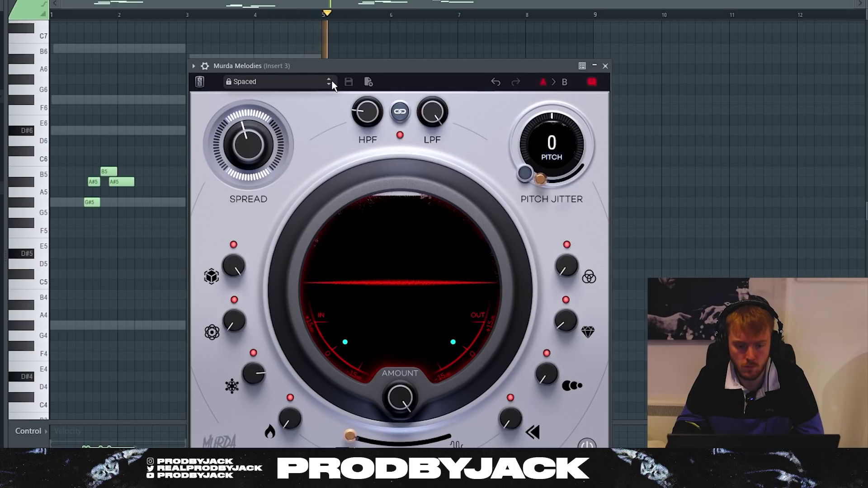
left_click_drag(329, 66, 335, 66)
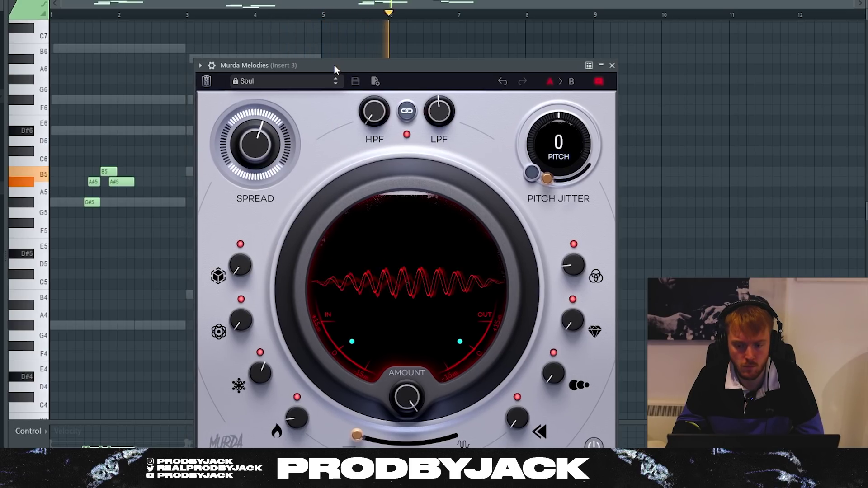
left_click(612, 66)
key("F7")
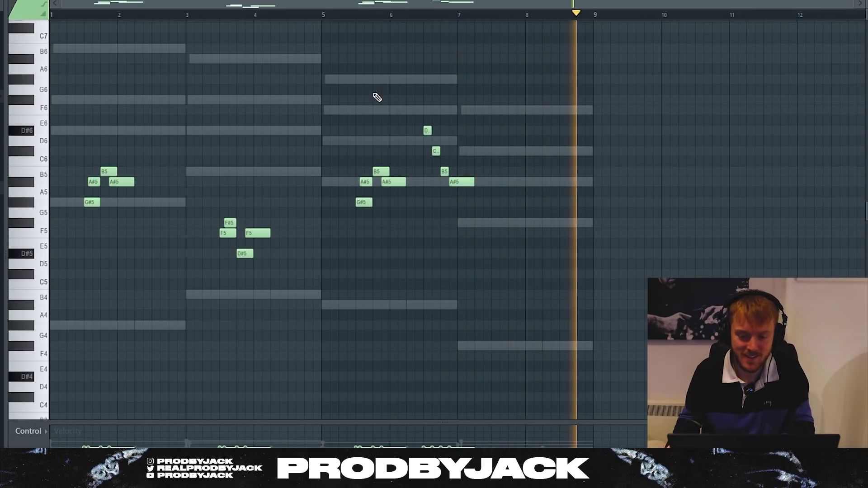
- Switch Fruity Love Philter on insert 1 from EF lowpass to 10 pattern lowpass with LP LFO and close it
key("F9")
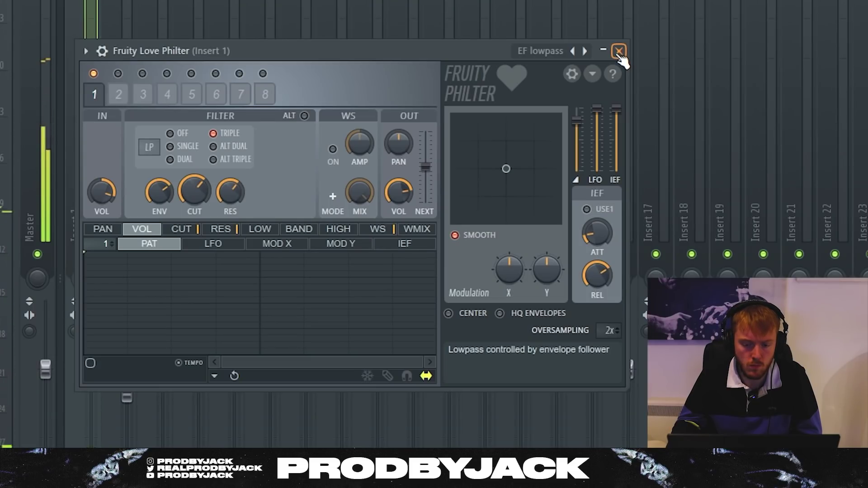
left_click(586, 52)
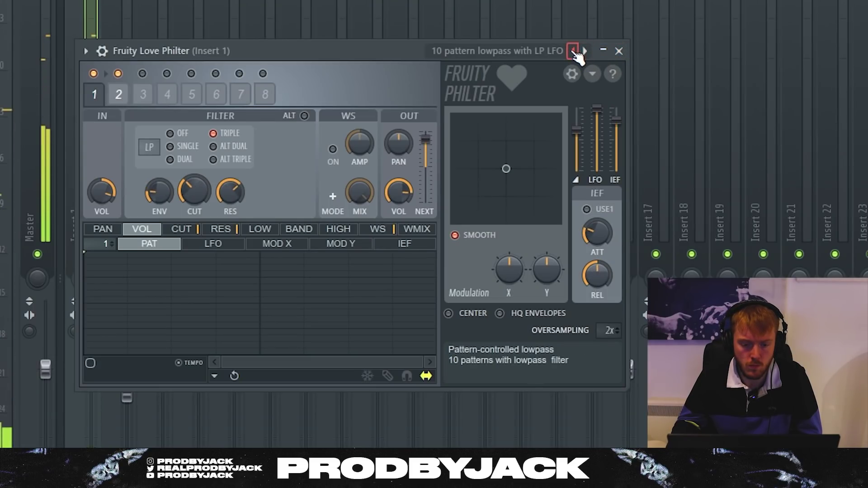
left_click(619, 51)
- Add Lustrous Plates to insert 1, load the Short Metallic preset and close the plugin
left_click(696, 108)
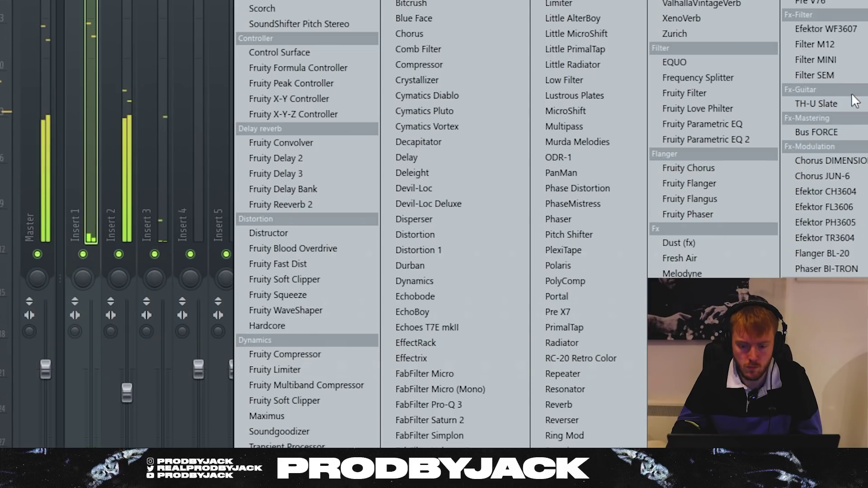
left_click(557, 93)
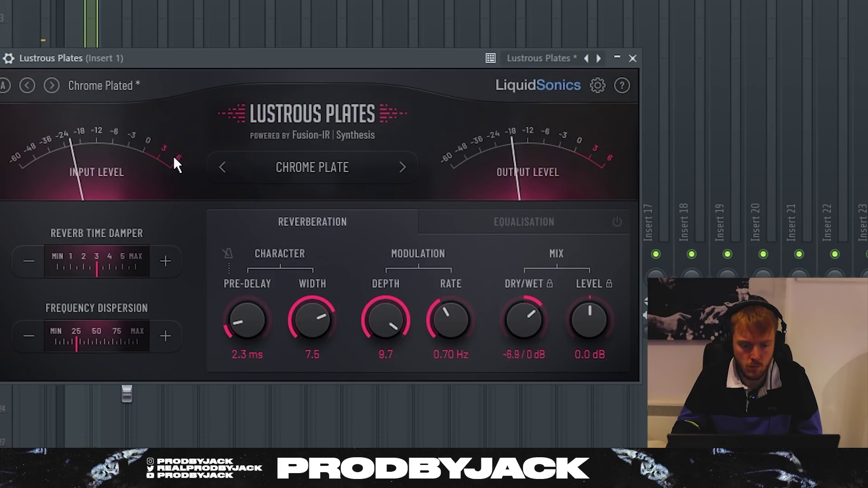
left_click(51, 86)
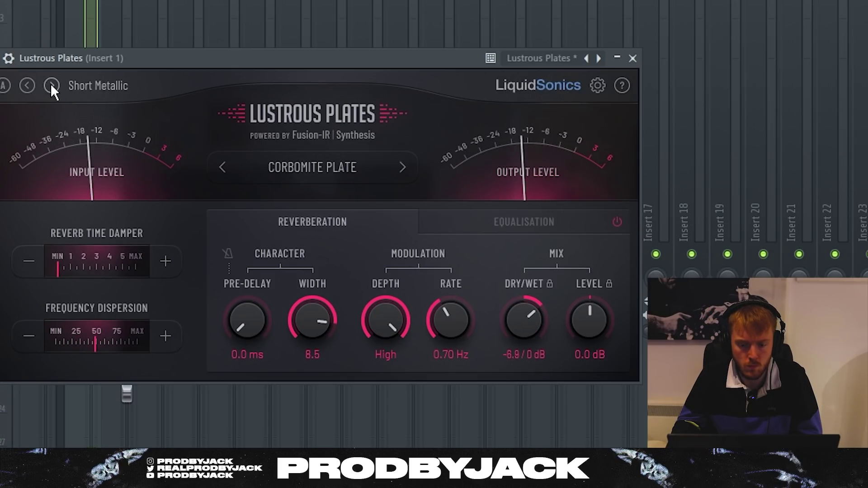
left_click(633, 58)
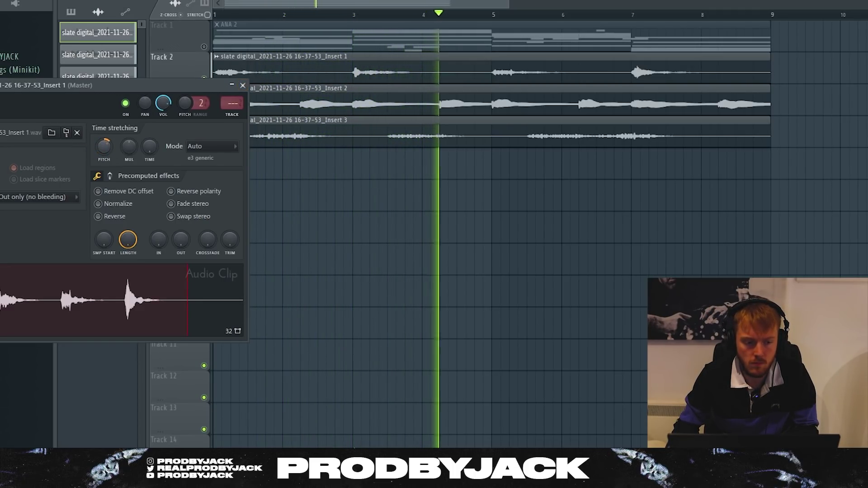
- Lower the time-stretching pitch of the Insert 2 audio clip, close its settings and open the Insert 3 clip's settings
left_click(97, 54)
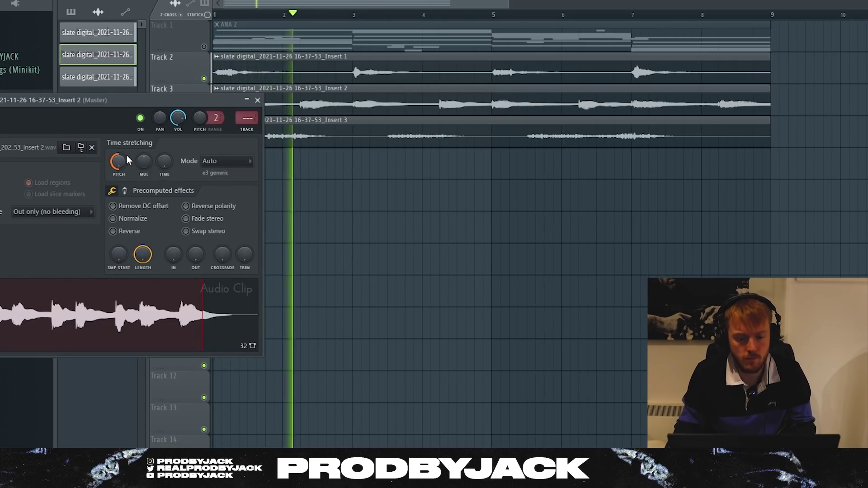
left_click(258, 100)
double_click(261, 138)
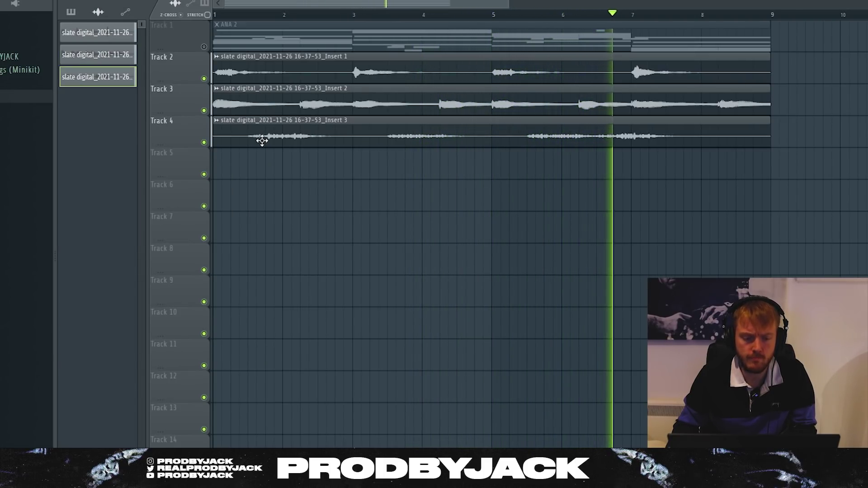